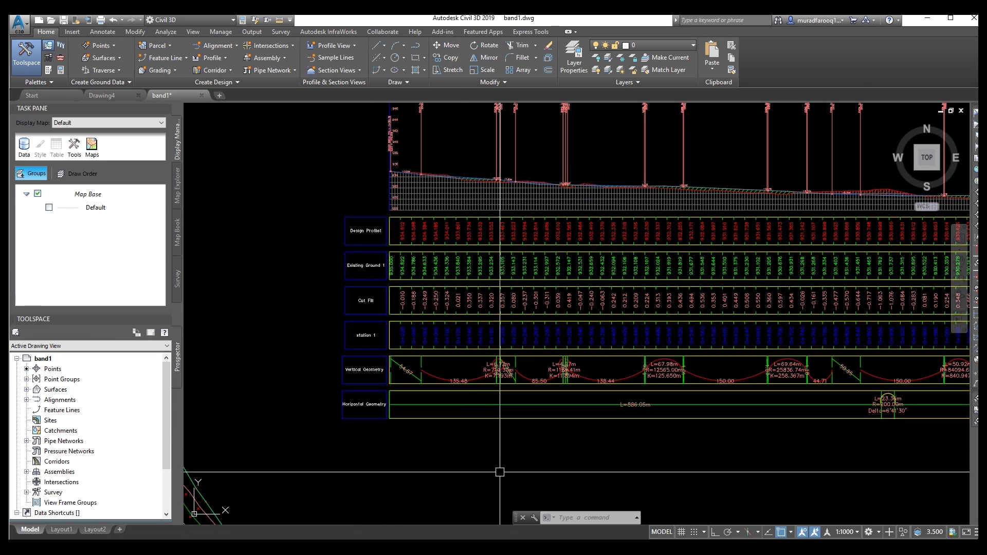
# Step: Open the Profile View Properties of the Alignment - 13 profile view and show its list of bands
pyautogui.moveTo(459, 436); pyautogui.dragTo(445, 443, button='middle')
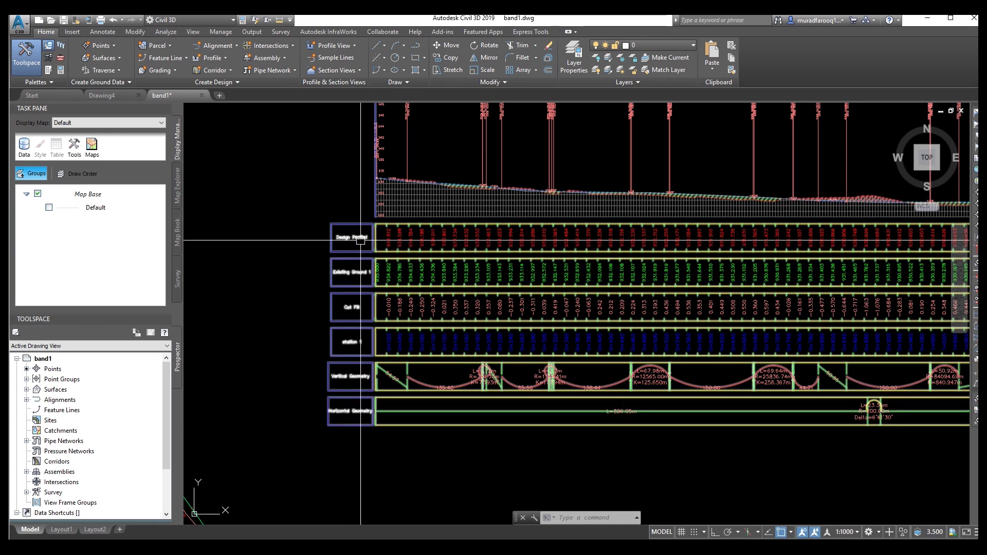
pyautogui.scroll(-2, 379, 246)
pyautogui.moveTo(413, 246); pyautogui.dragTo(366, 289, button='middle')
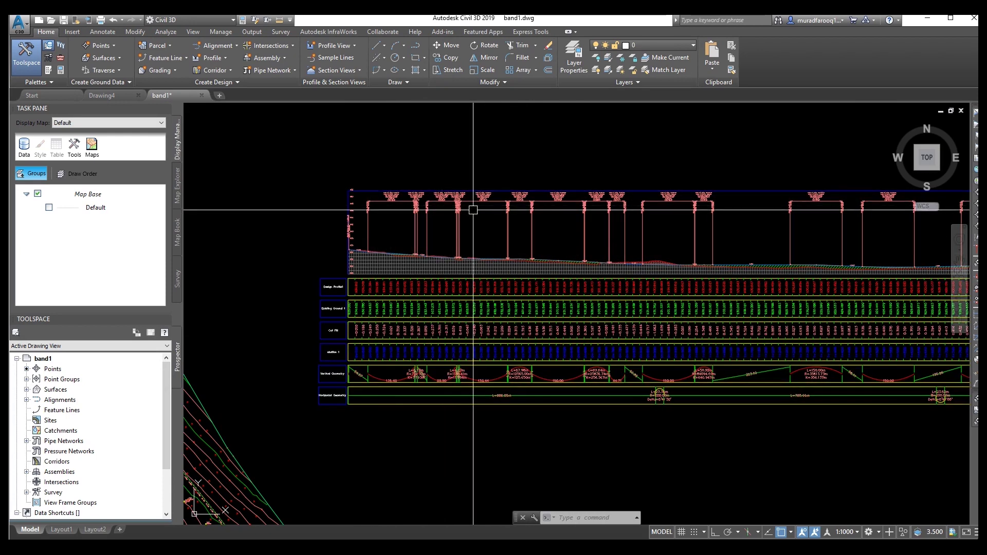
pyautogui.click(505, 194)
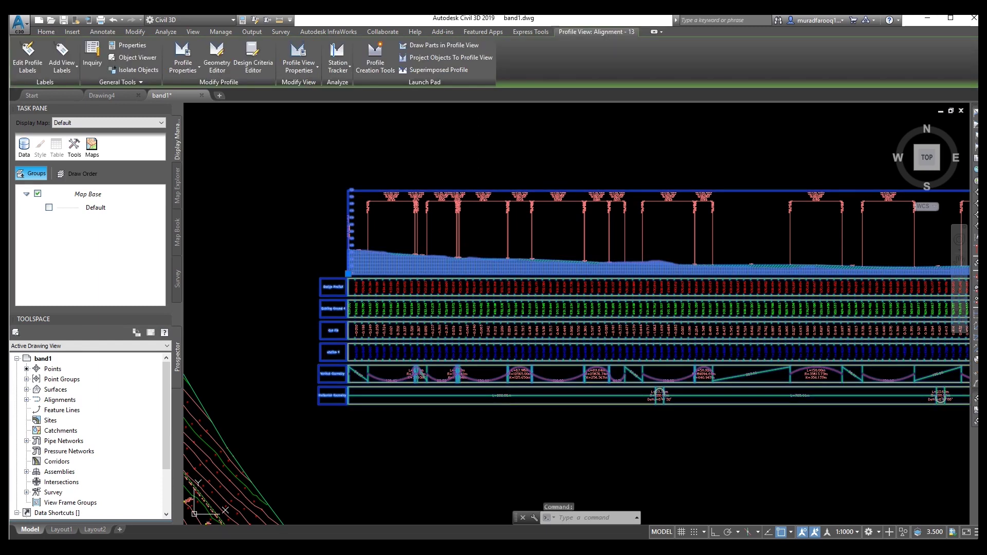
pyautogui.rightClick(505, 193)
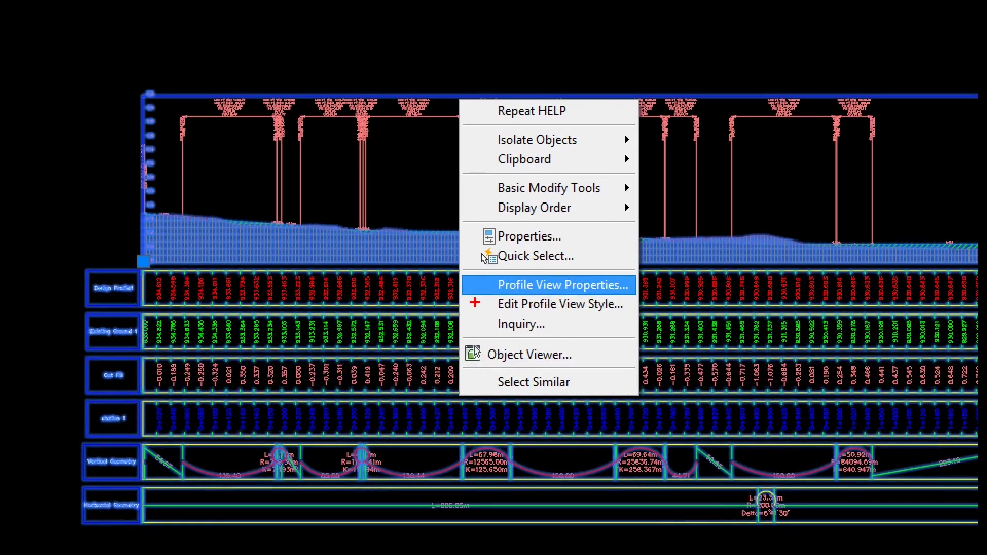
pyautogui.moveTo(486, 273)
pyautogui.keyDown('ctrl'); pyautogui.mouseDown()
pyautogui.moveTo(535, 297)
pyautogui.moveTo(638, 295)
pyautogui.mouseUp(); pyautogui.keyUp('ctrl')
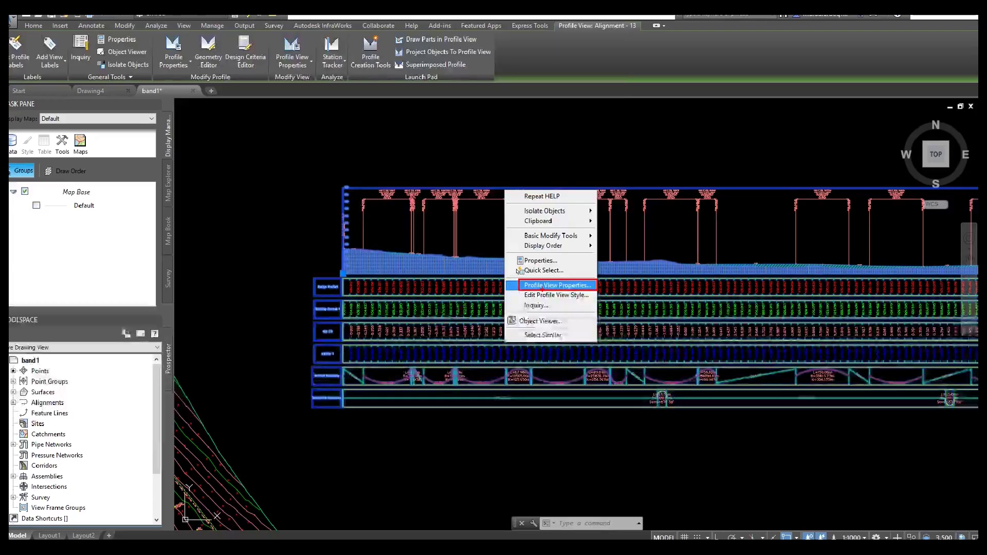
pyautogui.click(533, 291)
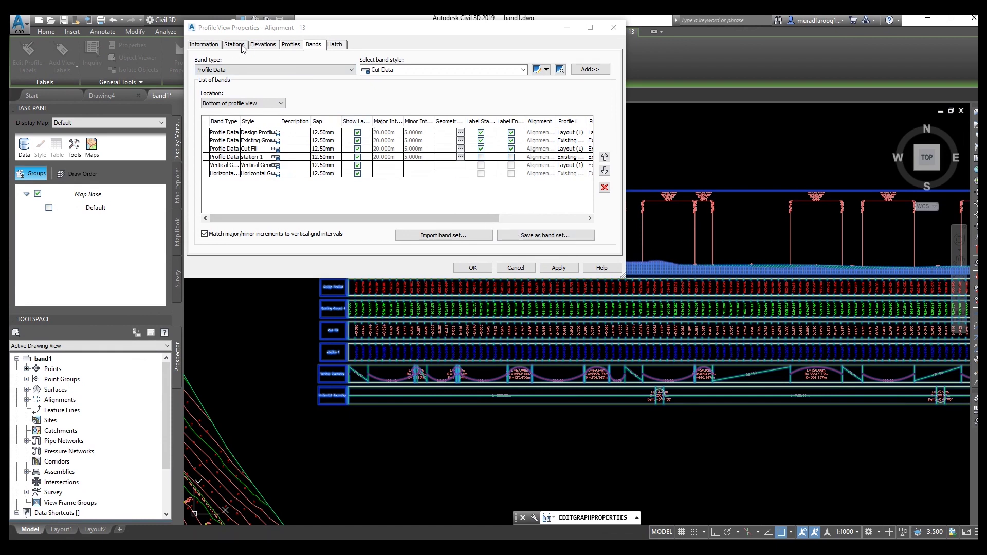
pyautogui.click(207, 45)
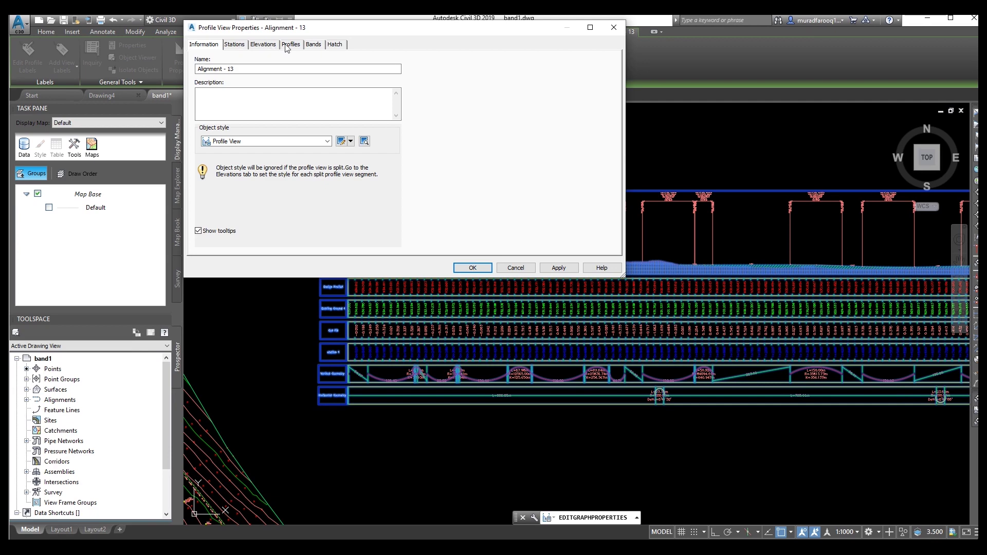
pyautogui.click(319, 45)
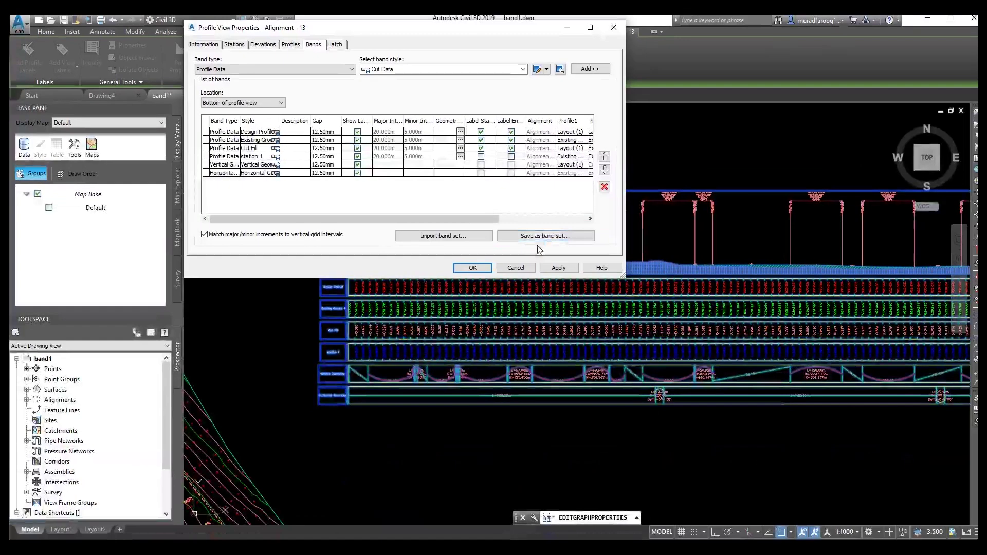
# Step: Save the profile view's bands as a new band set named CIVIL and apply the profile view properties
pyautogui.click(545, 236)
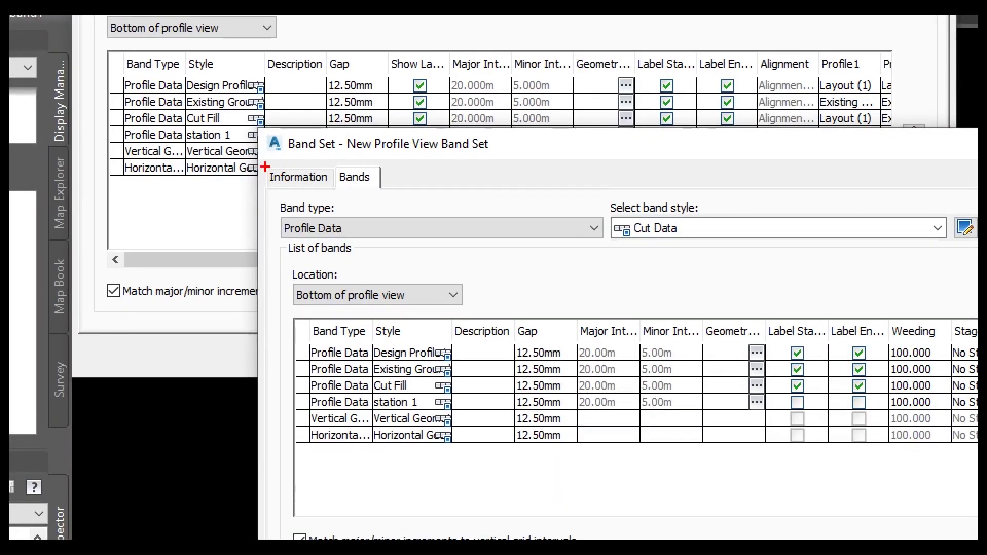
pyautogui.moveTo(266, 166); pyautogui.dragTo(311, 194)
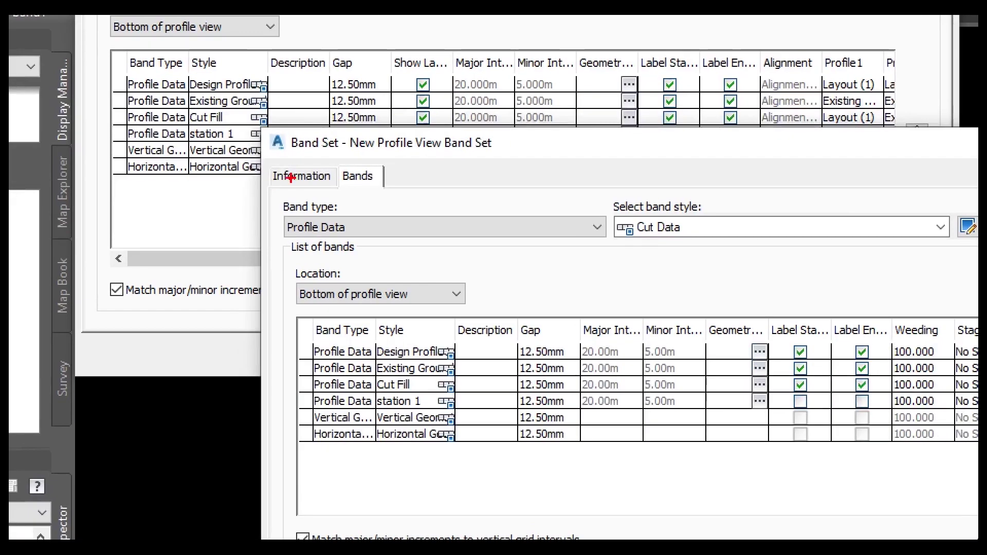
pyautogui.moveTo(281, 172); pyautogui.dragTo(281, 181)
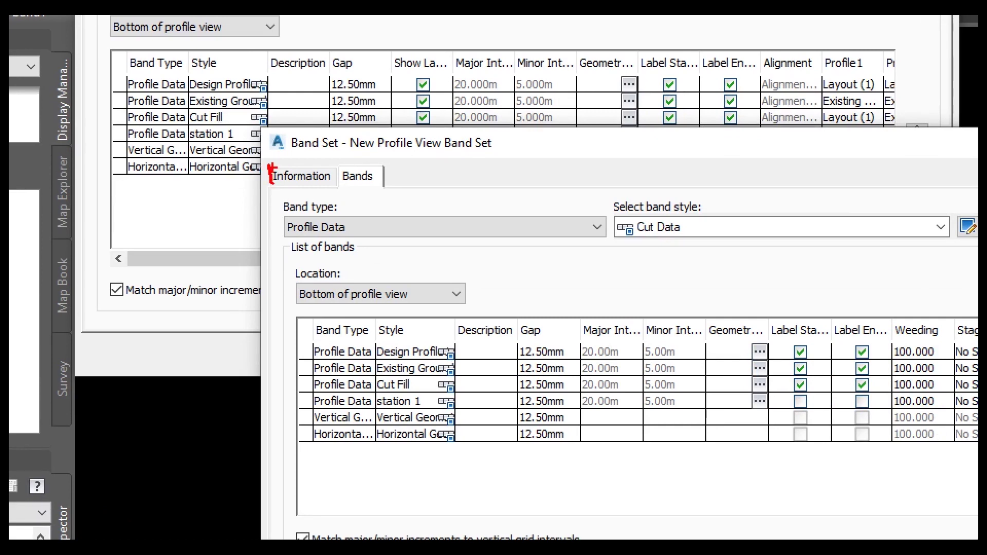
pyautogui.moveTo(269, 165)
pyautogui.mouseDown()
pyautogui.moveTo(301, 183)
pyautogui.moveTo(333, 184)
pyautogui.mouseUp()
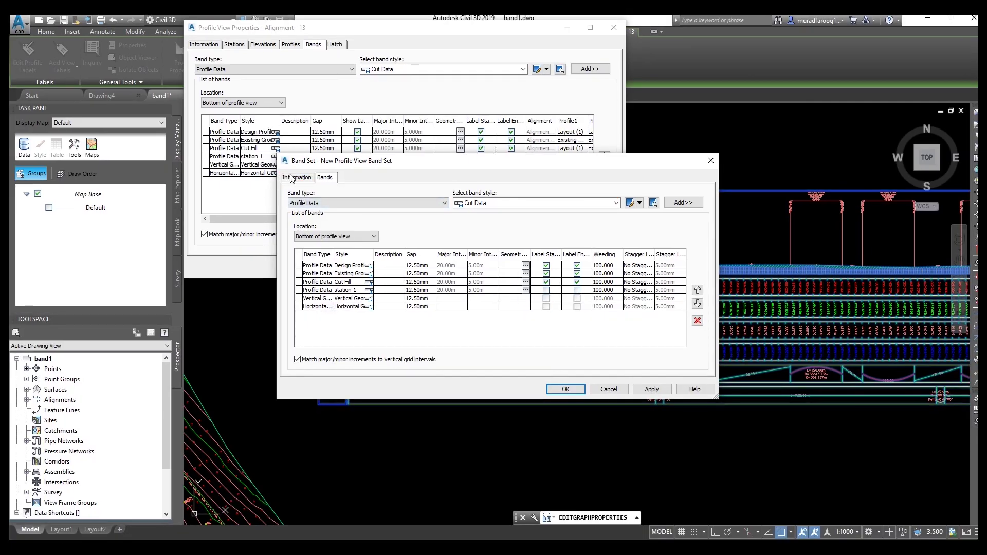
pyautogui.click(300, 178)
pyautogui.moveTo(441, 202); pyautogui.dragTo(245, 204)
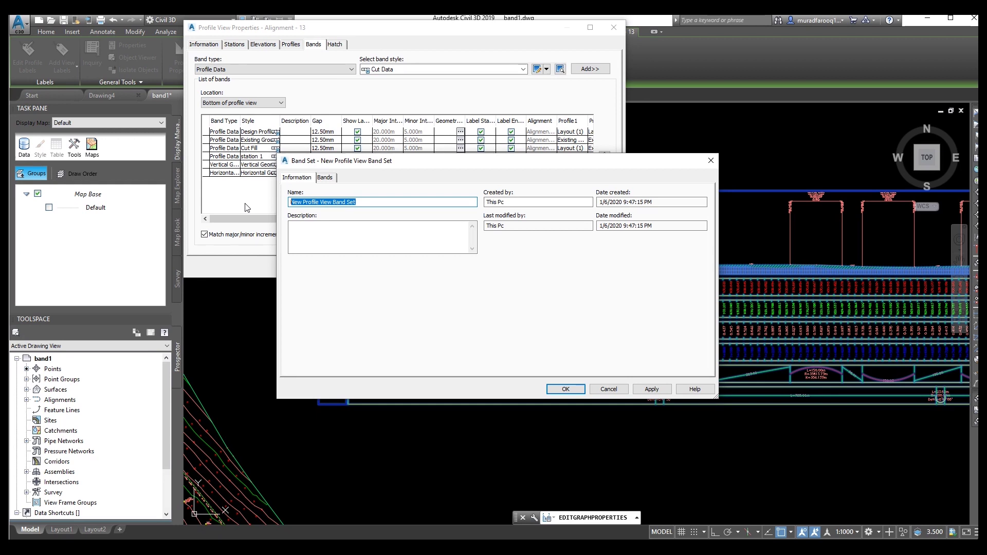
pyautogui.write('M')
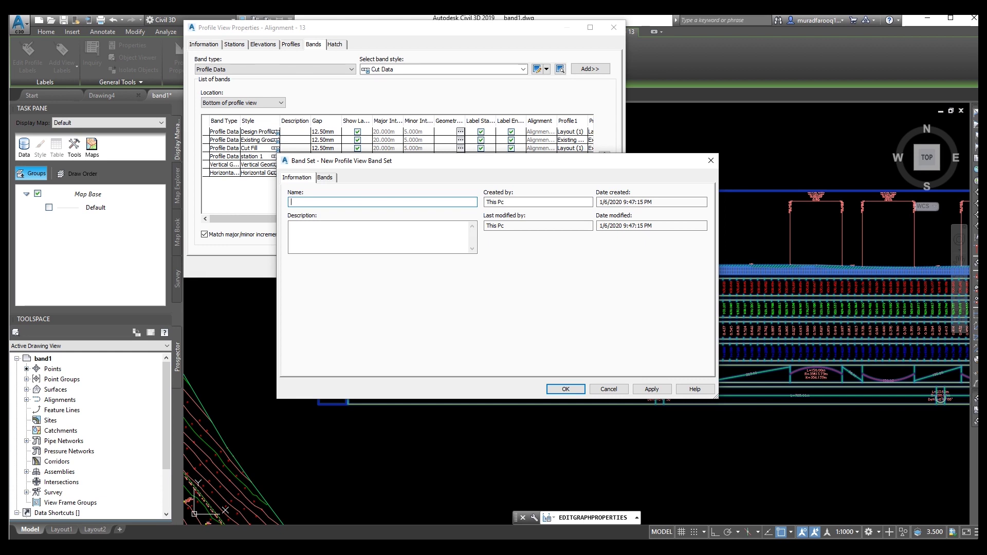
pyautogui.write('E')
pyautogui.click(324, 178)
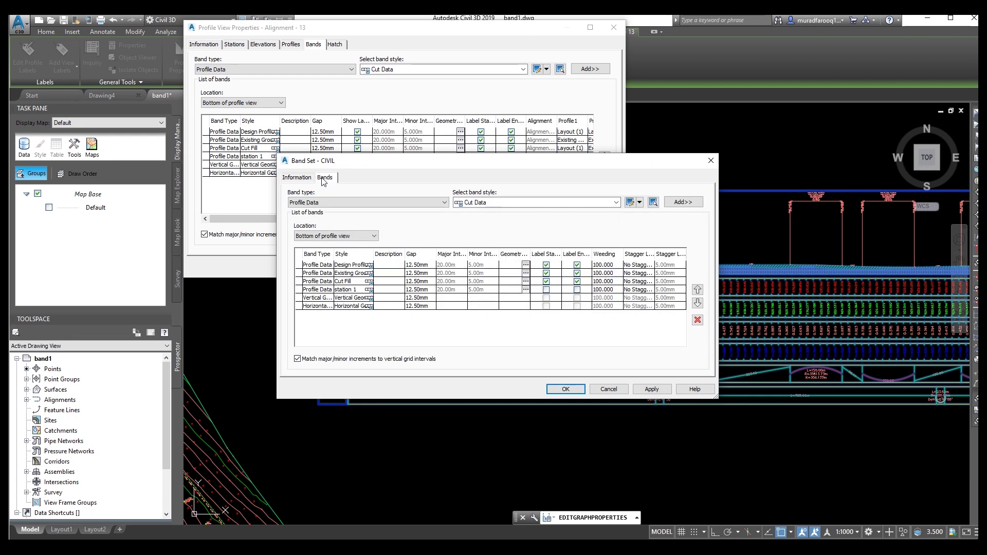
pyautogui.click(652, 390)
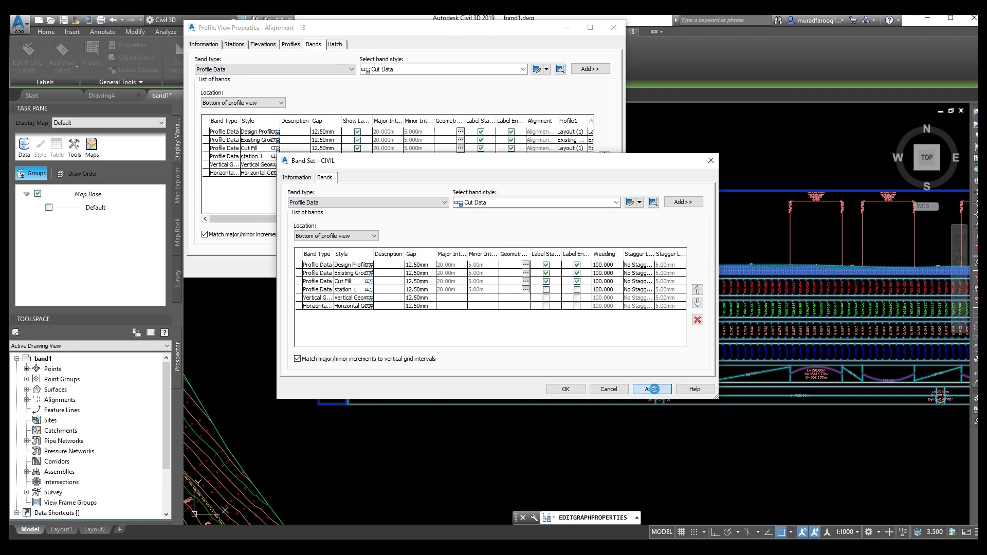
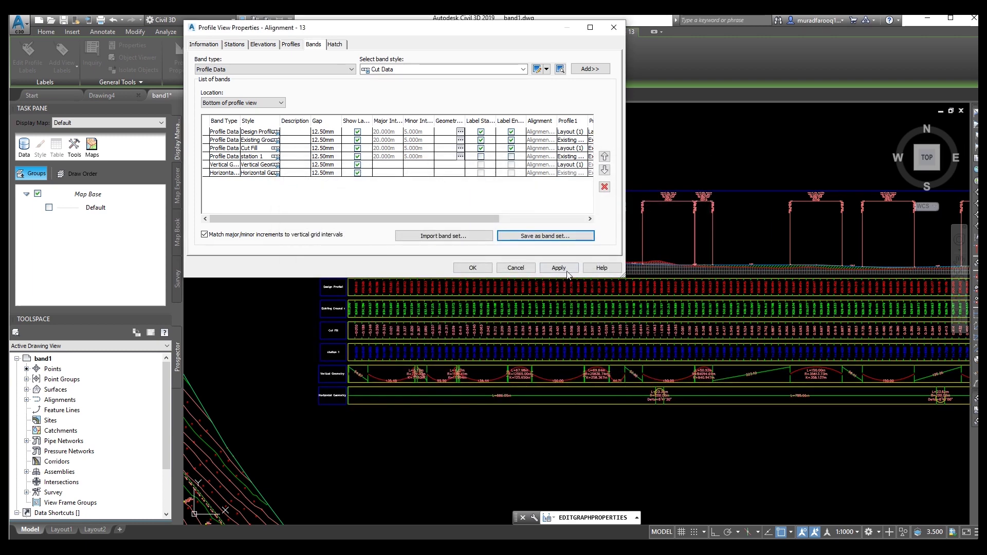
pyautogui.click(558, 268)
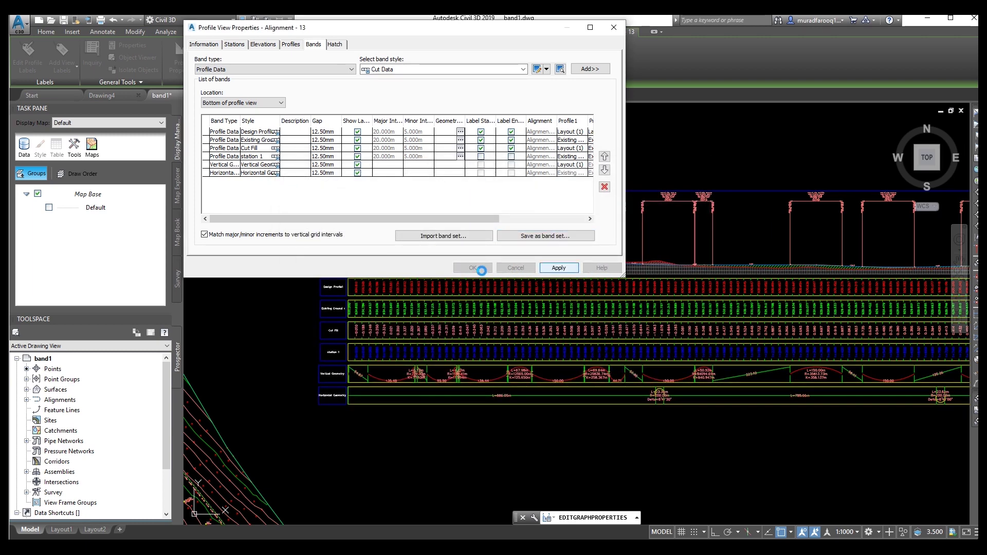
pyautogui.click(473, 268)
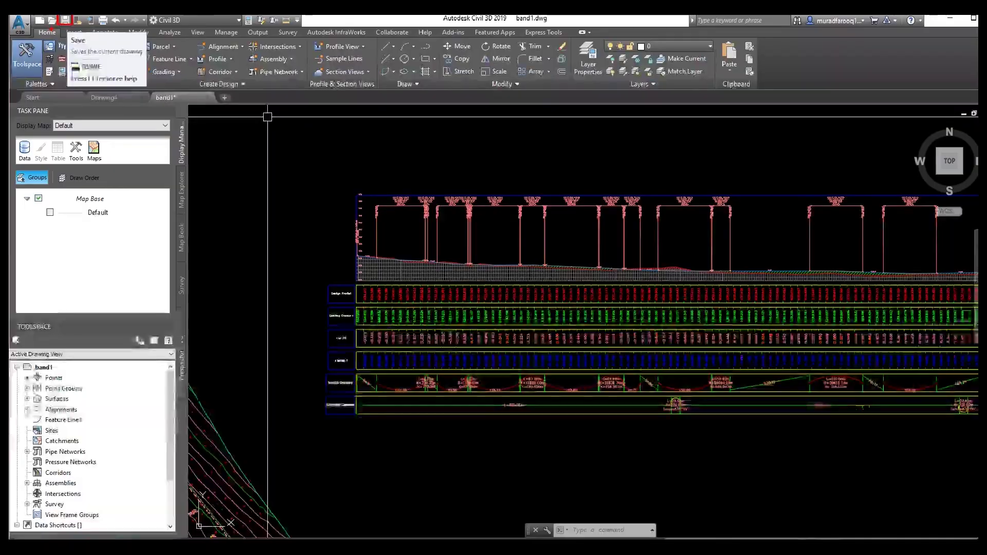
# Step: Save the band1 drawing and close it
pyautogui.click(60, 20)
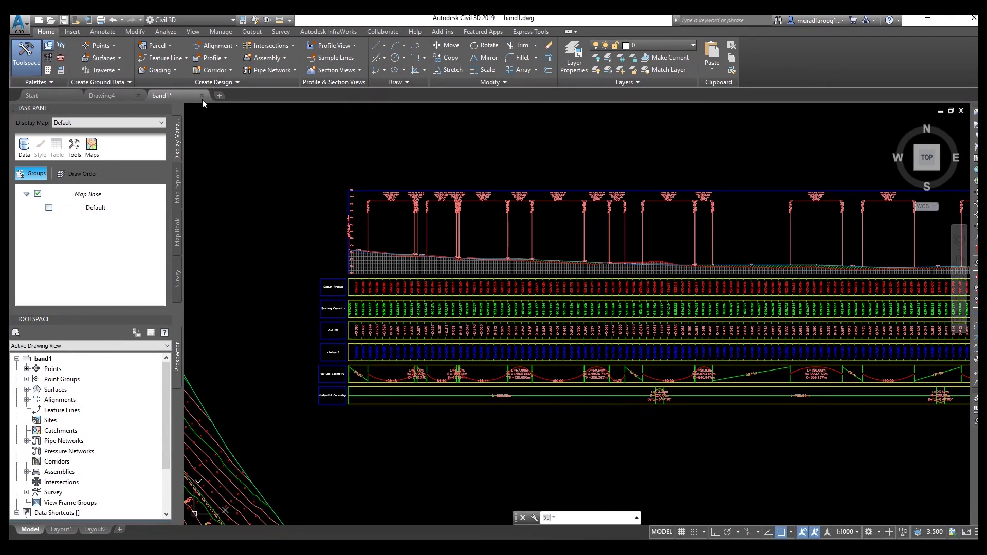
pyautogui.moveTo(199, 95)
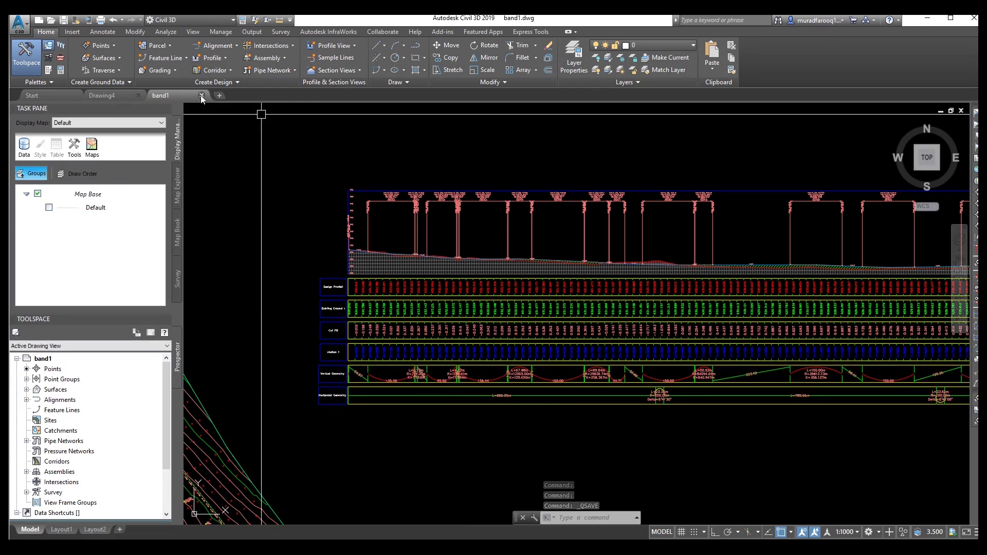
pyautogui.click(201, 95)
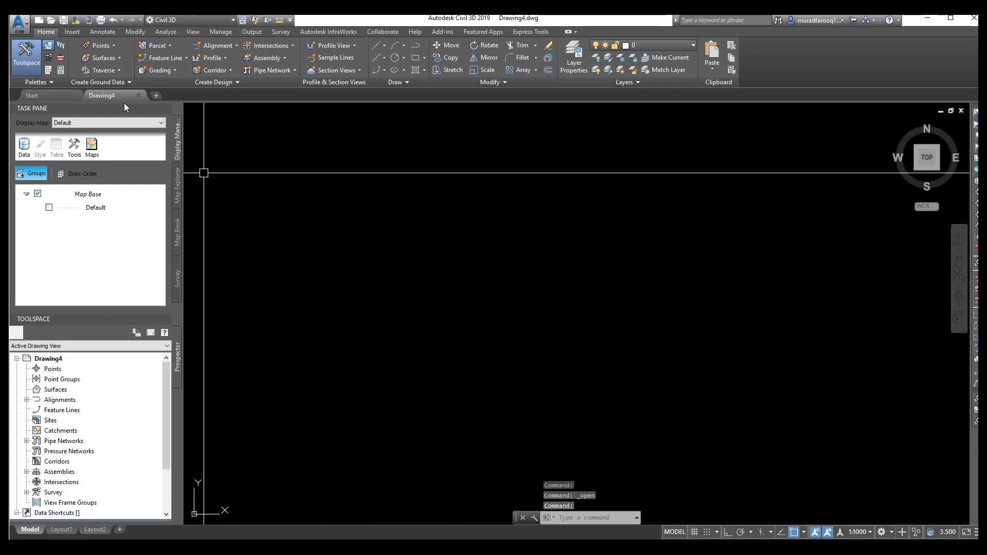
# Step: Start a new drawing and open the point creation tools
pyautogui.click(157, 95)
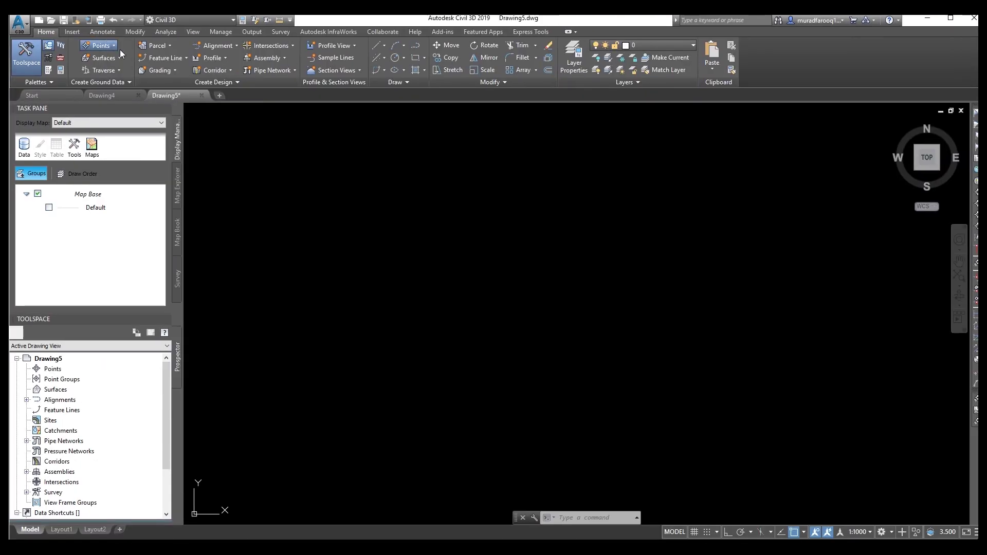
pyautogui.click(115, 47)
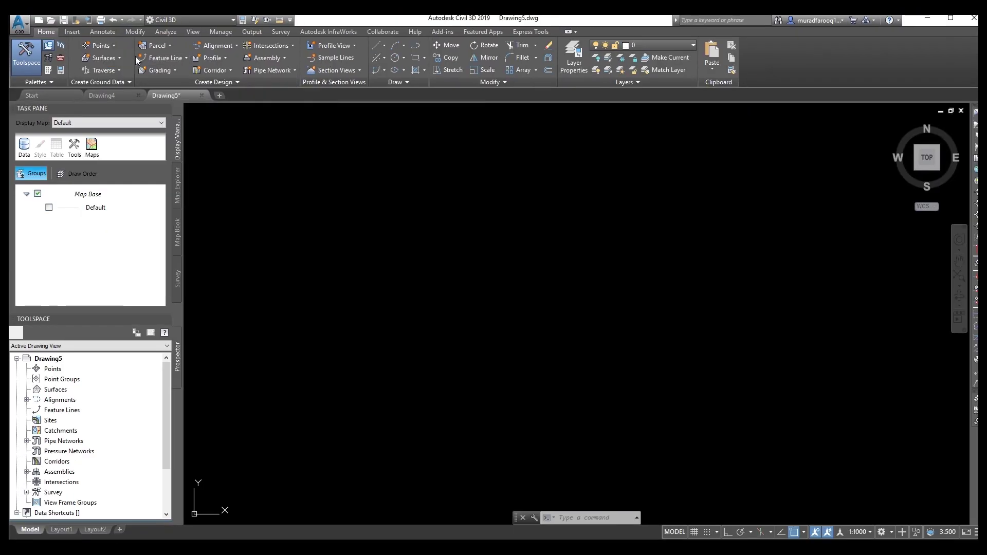
pyautogui.click(115, 45)
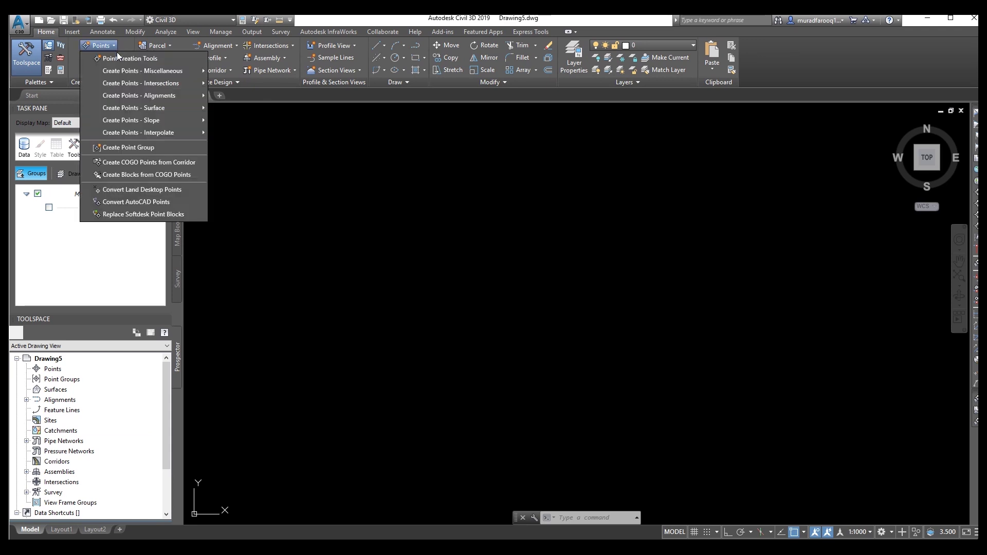
pyautogui.click(117, 58)
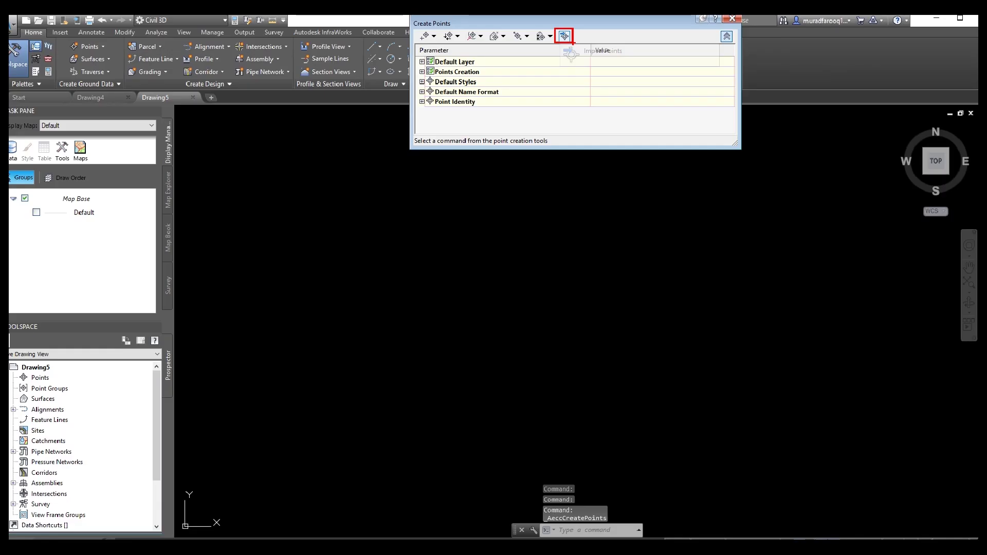
# Step: Import the points from New Data.txt in PENZ (space delimited) format, using the next point number for all duplicates
pyautogui.click(568, 62)
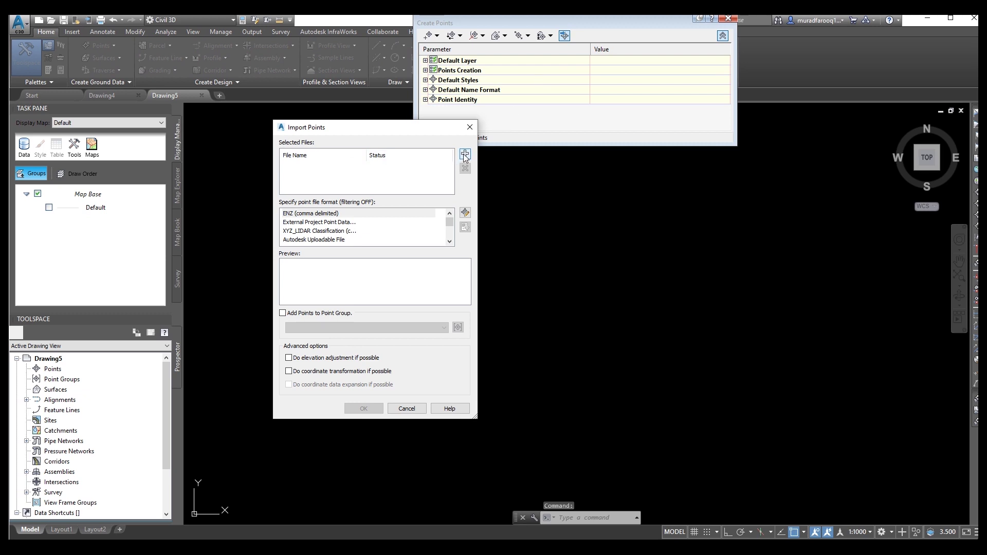
pyautogui.click(465, 155)
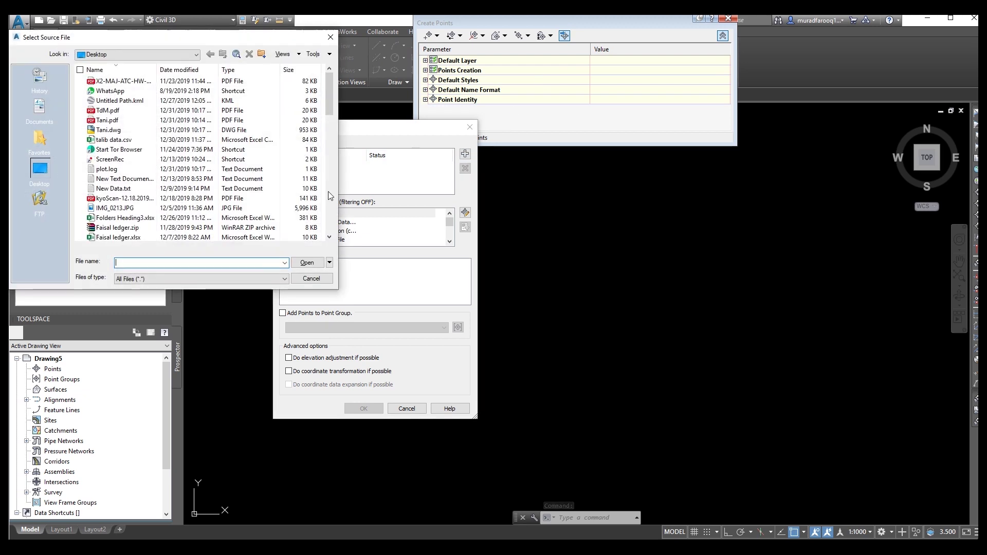
pyautogui.click(127, 191)
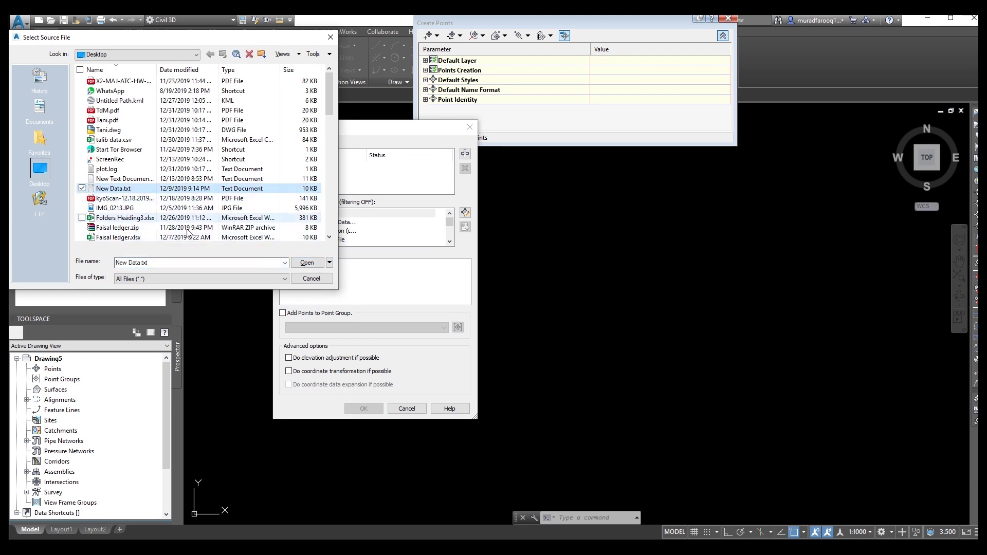
pyautogui.click(307, 263)
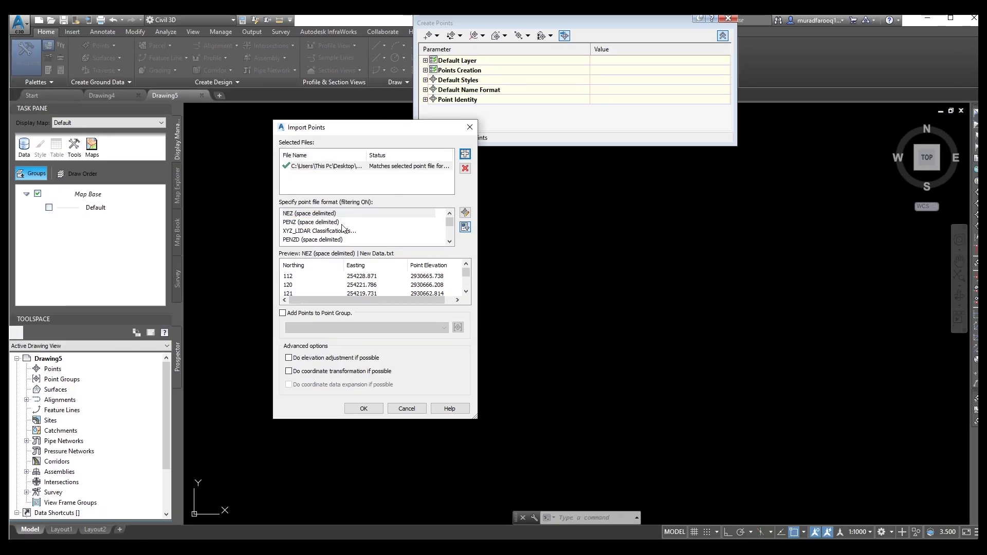
pyautogui.click(355, 226)
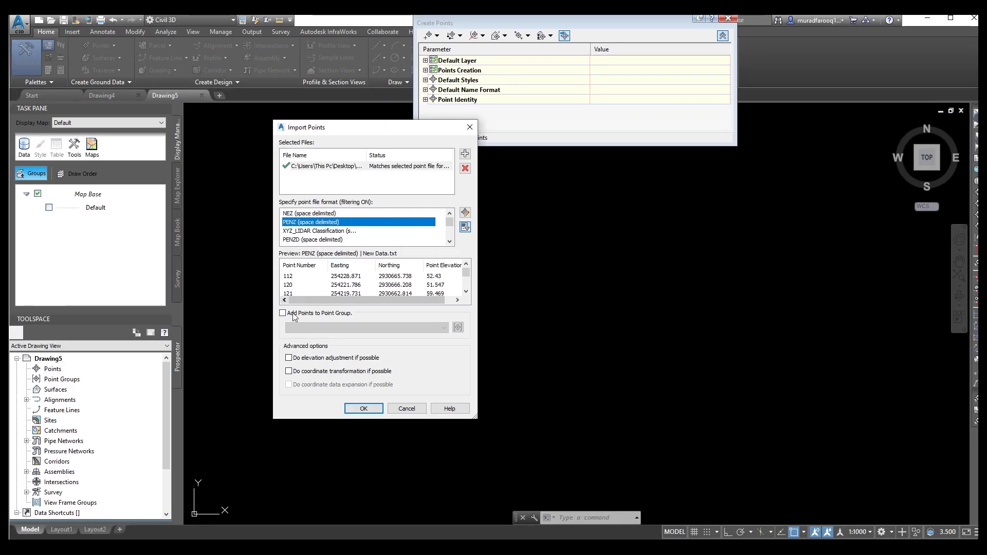
pyautogui.click(363, 409)
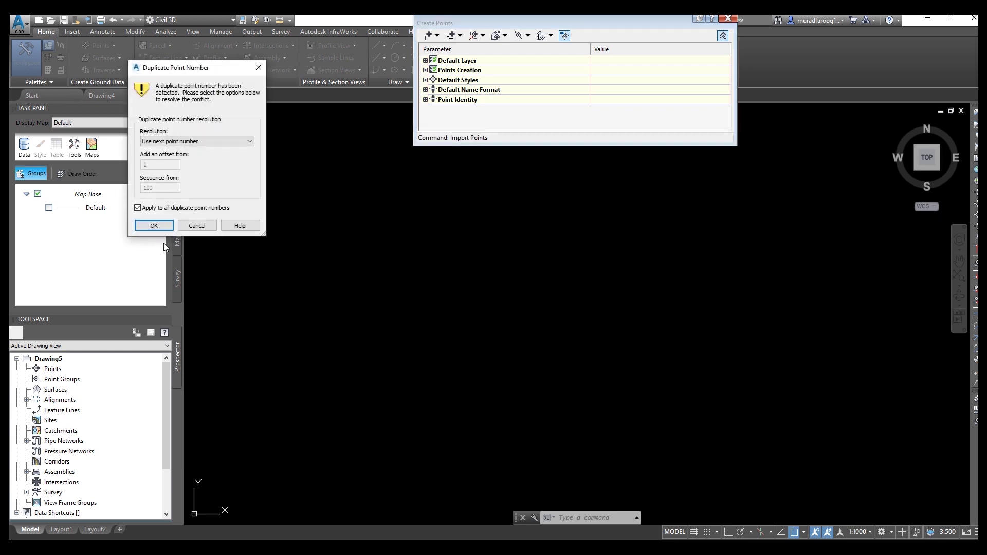
pyautogui.click(160, 229)
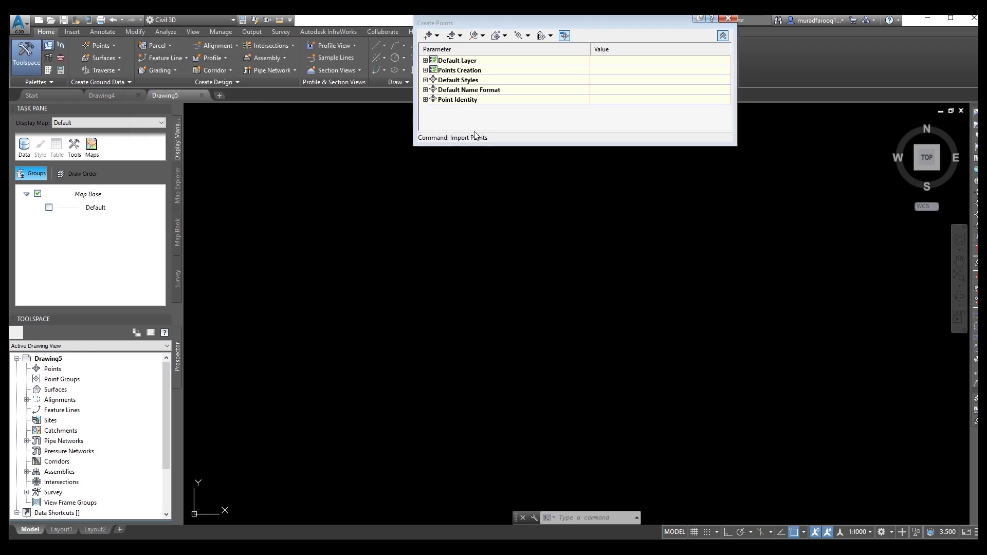
pyautogui.click(727, 19)
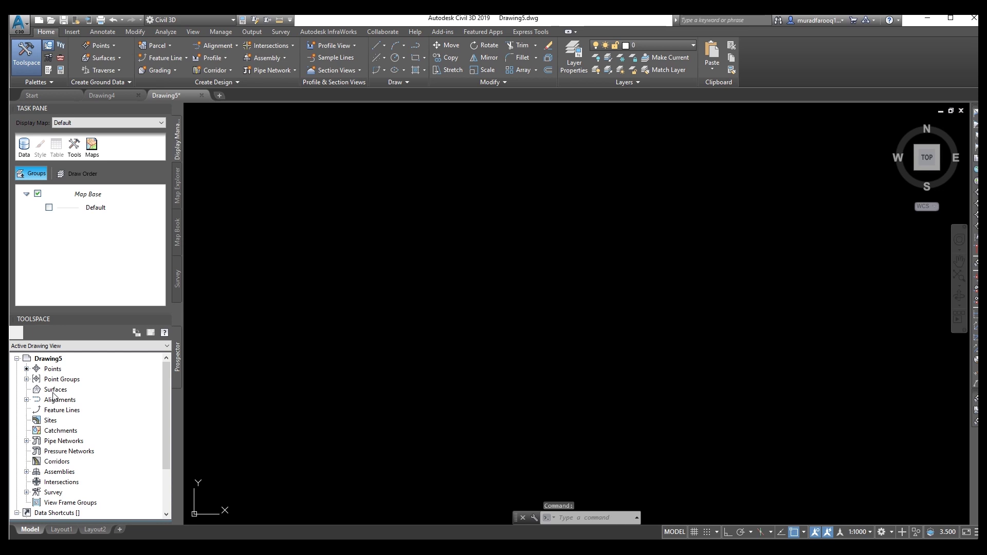
pyautogui.moveTo(53, 395)
pyautogui.mouseDown()
pyautogui.moveTo(27, 390)
pyautogui.moveTo(143, 400)
pyautogui.mouseUp()
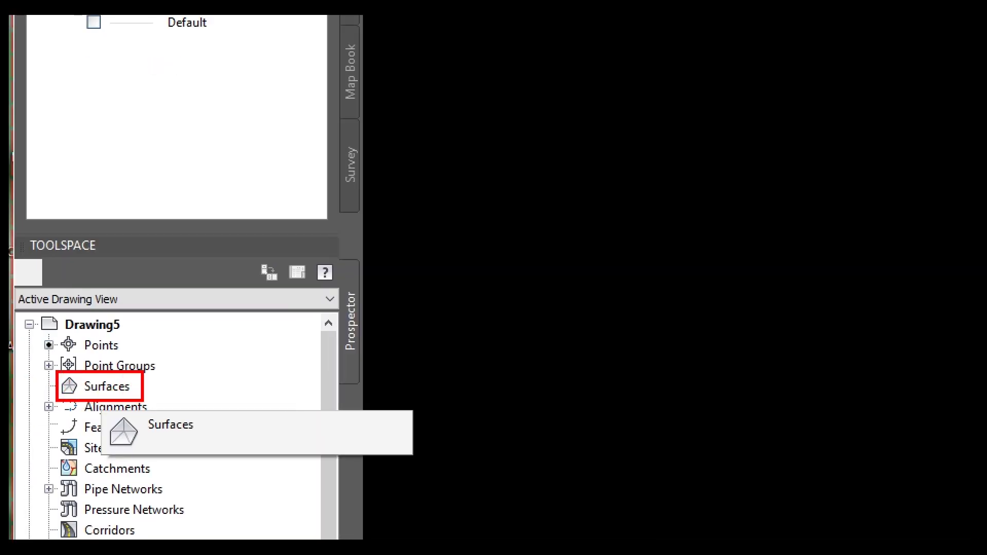
# Step: Create a TIN surface named EG with the Contours 1m and 5m (Design) style
pyautogui.click(59, 393)
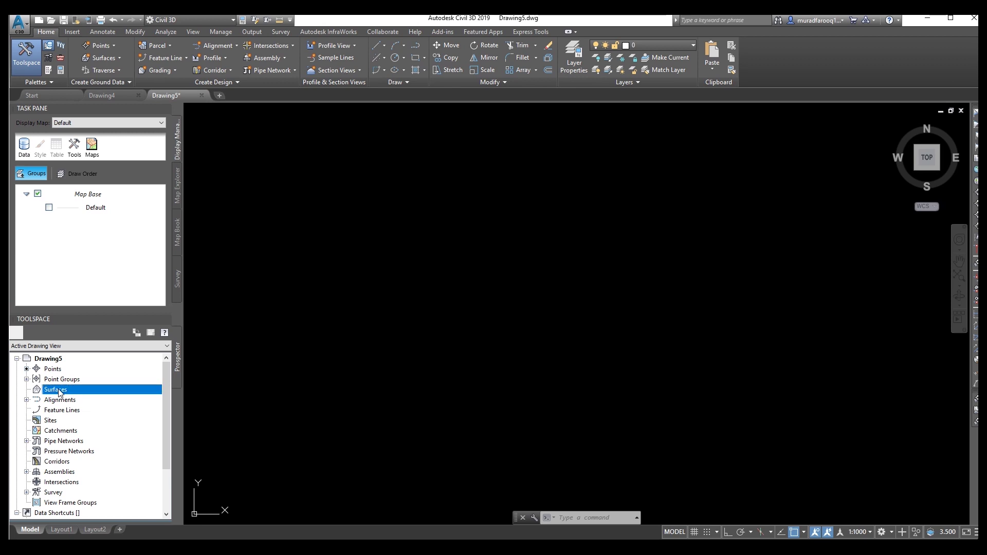
pyautogui.rightClick(60, 392)
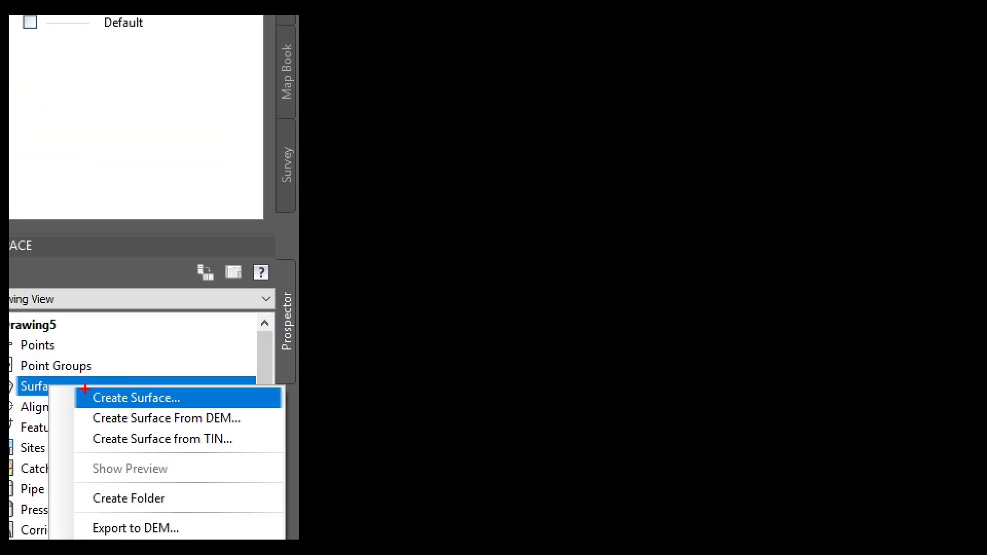
pyautogui.moveTo(85, 391)
pyautogui.mouseDown()
pyautogui.moveTo(91, 410)
pyautogui.moveTo(127, 411)
pyautogui.mouseUp()
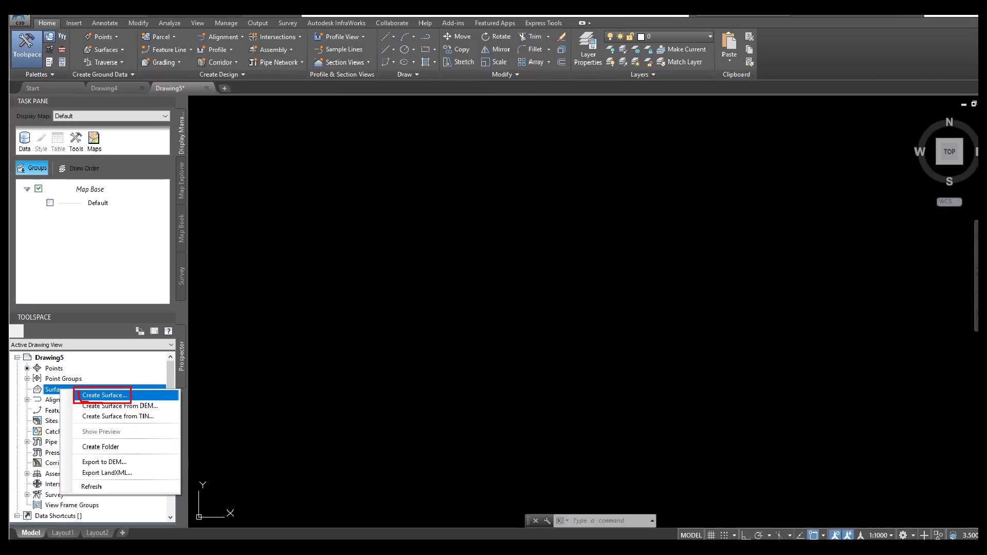
pyautogui.click(103, 395)
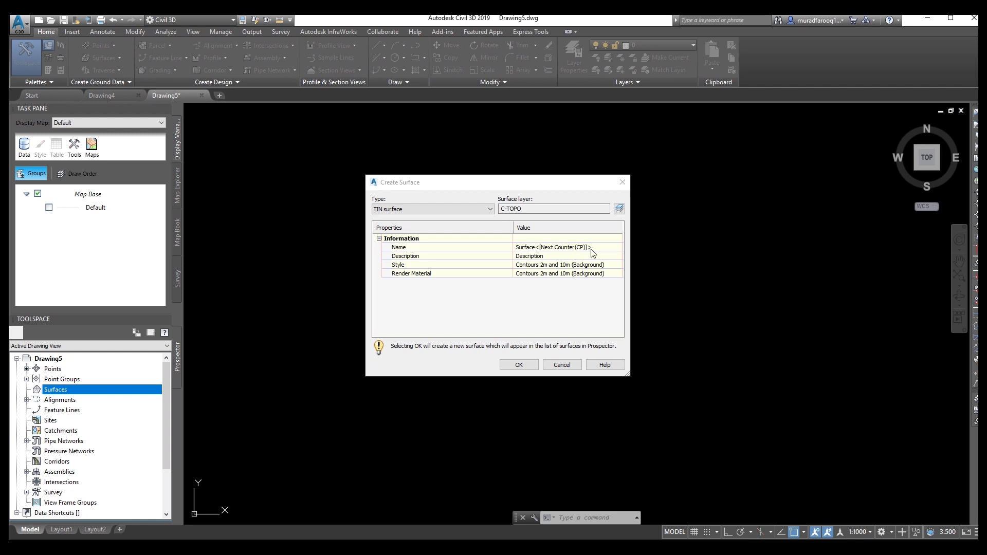
pyautogui.click(606, 252)
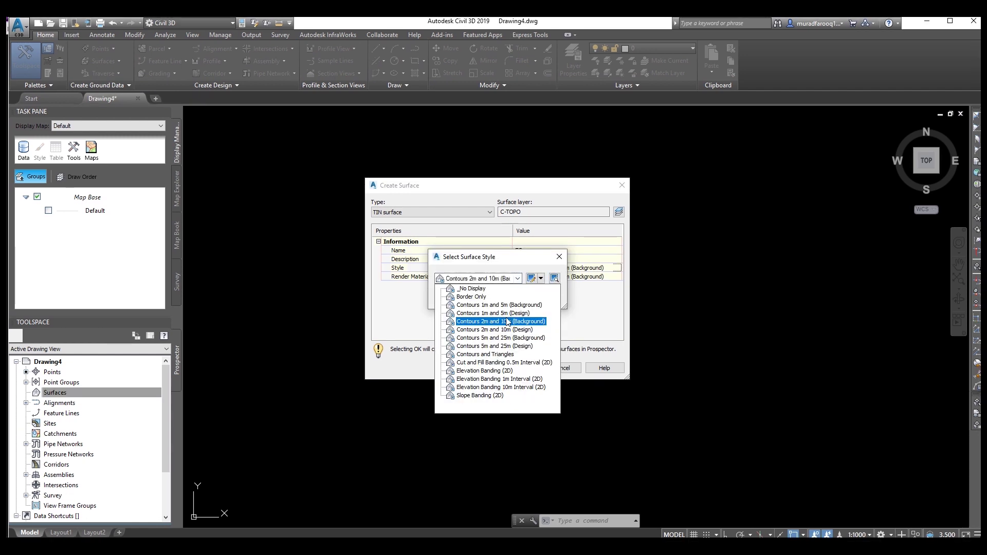
pyautogui.click(503, 318)
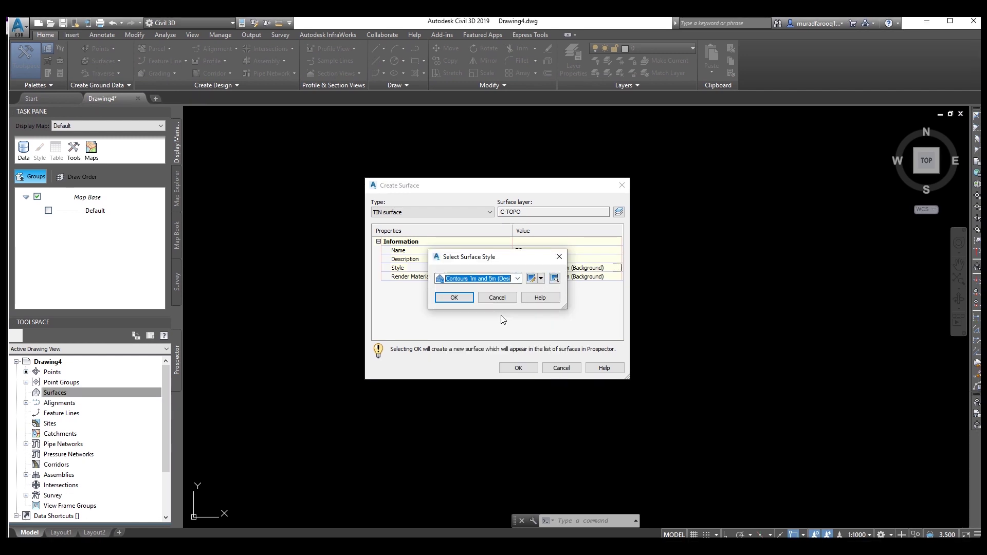
pyautogui.click(455, 297)
pyautogui.click(517, 367)
# Step: Add the _All Points point group to the EG surface's definition
pyautogui.click(26, 393)
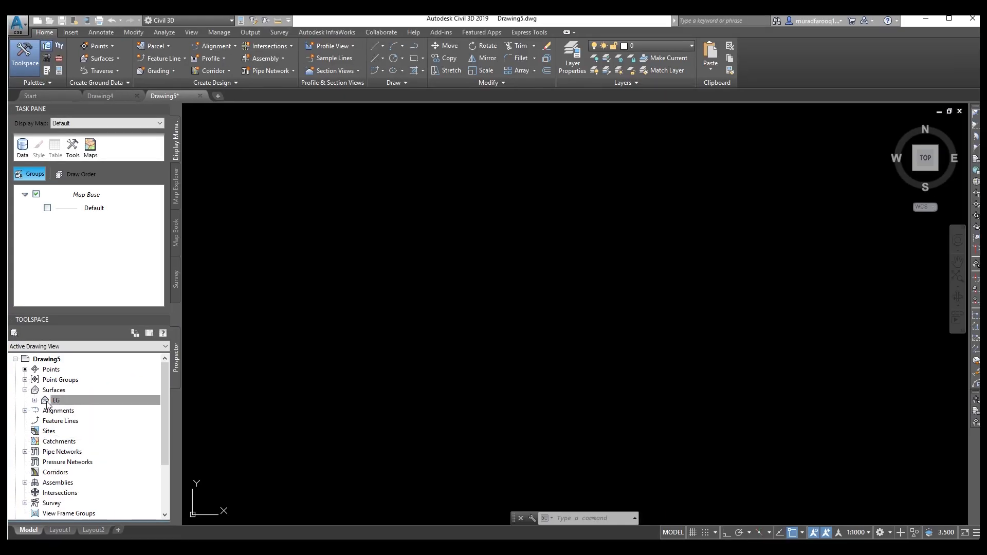
pyautogui.click(66, 398)
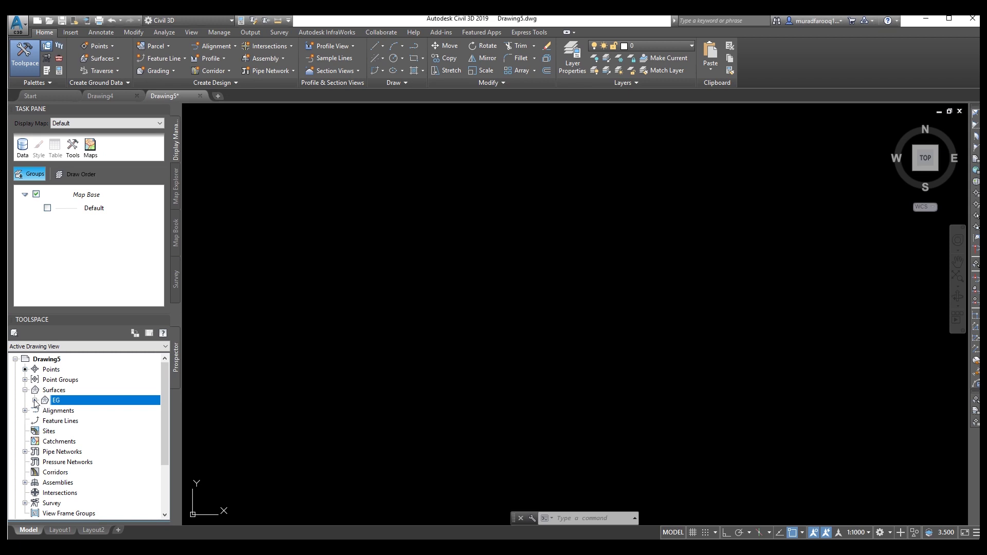
pyautogui.click(35, 401)
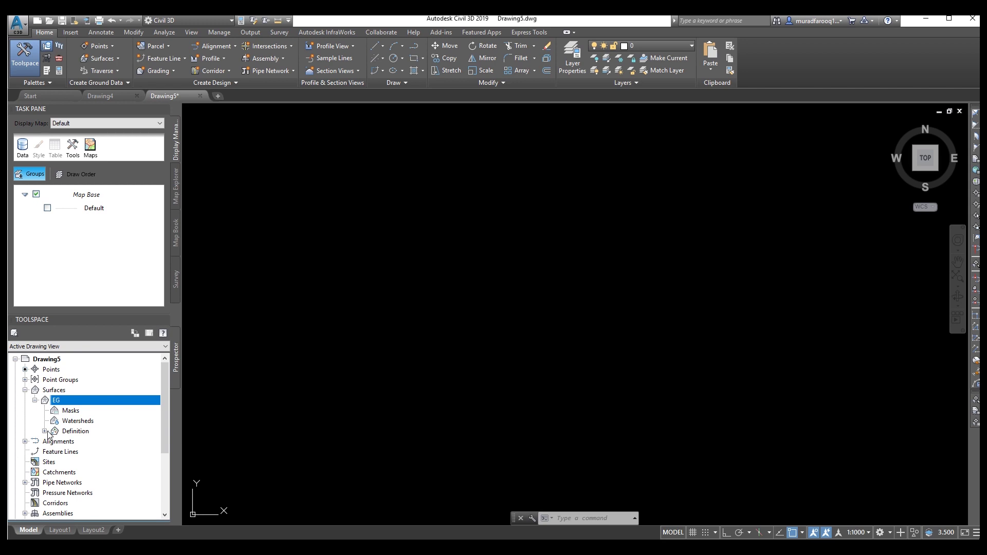
pyautogui.click(45, 431)
pyautogui.scroll(-2, 73, 460)
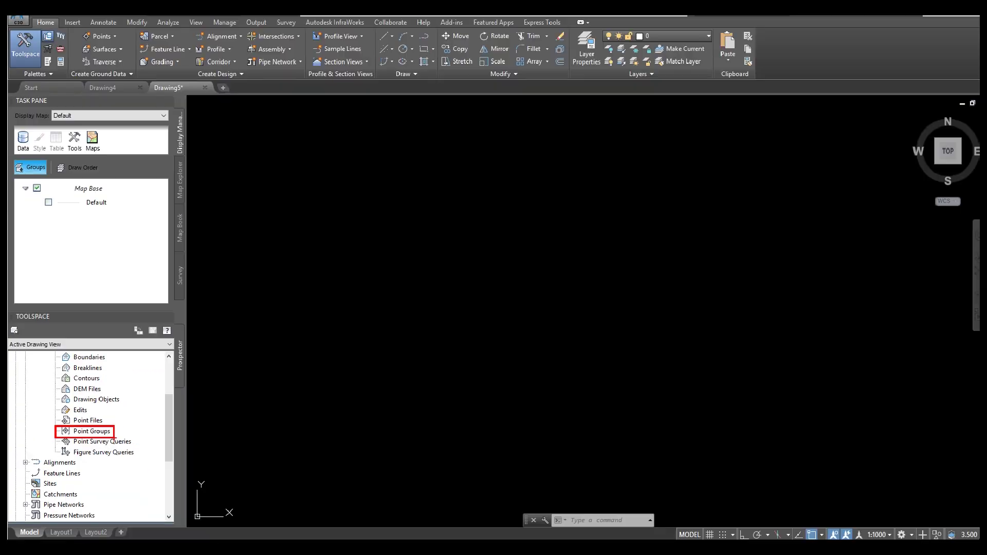
pyautogui.click(87, 432)
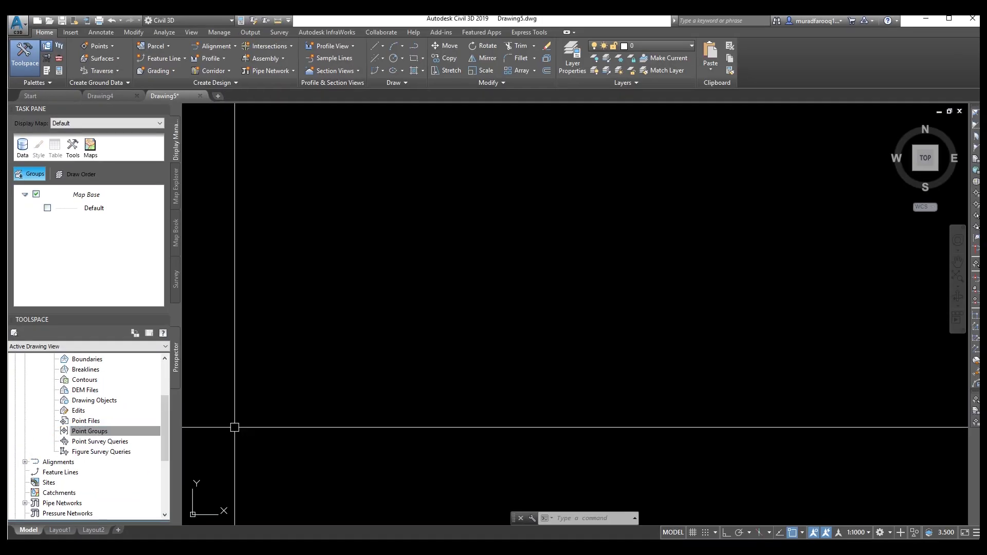
pyautogui.rightClick(124, 433)
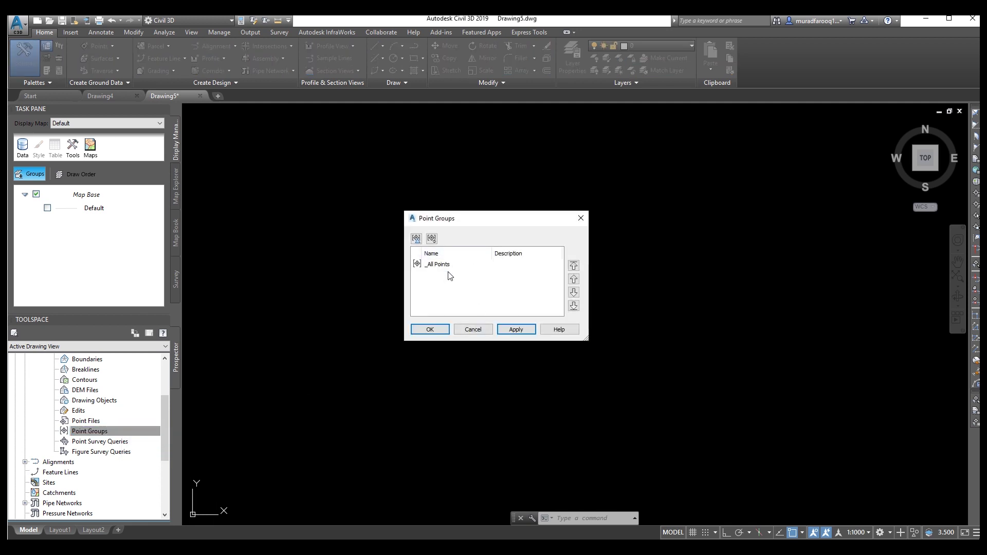
pyautogui.click(448, 266)
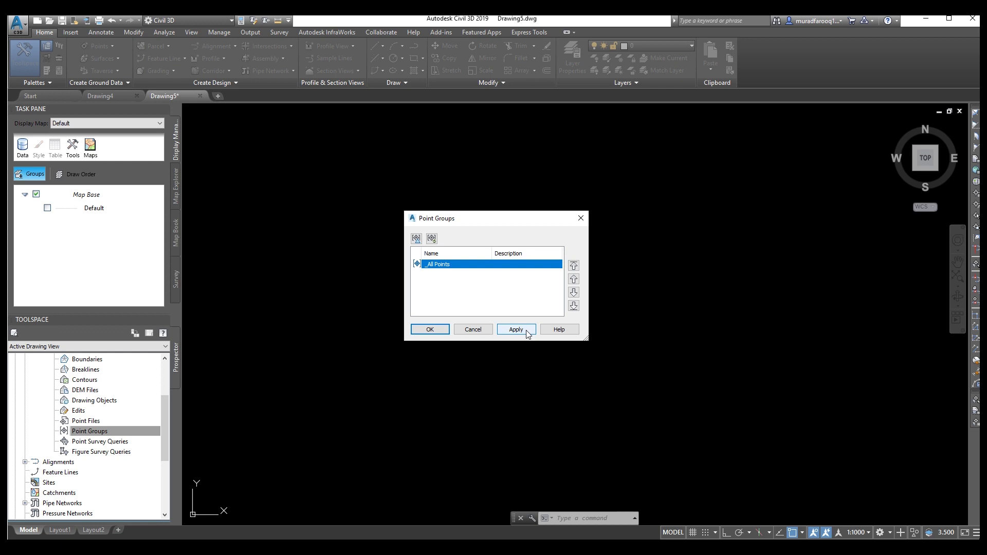
pyautogui.click(440, 330)
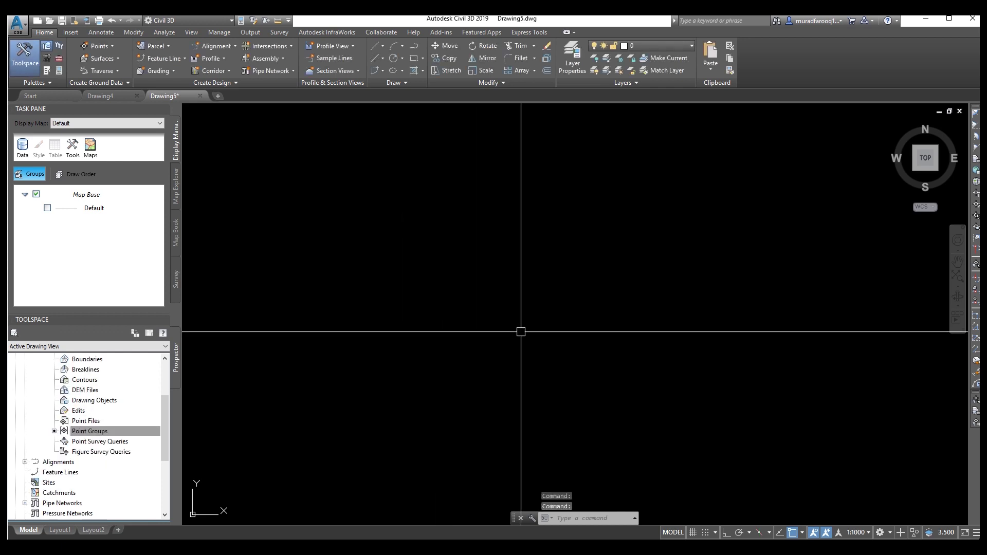
# Step: Create a centerline alignment layout named Alignment -11111, keeping the Proposed style and the All Labels label set
pyautogui.write('z')
pyautogui.press('Return')
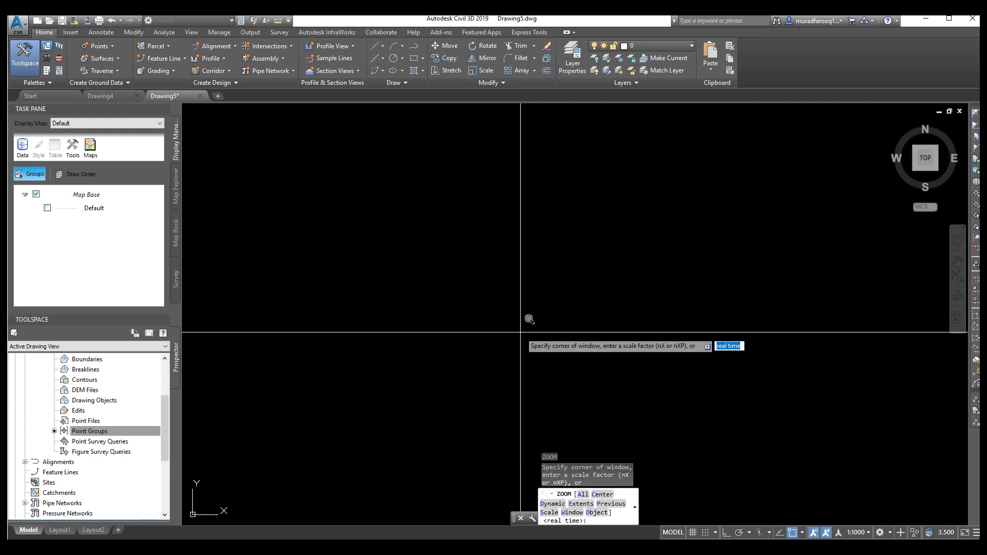
pyautogui.write('e')
pyautogui.press('Return')
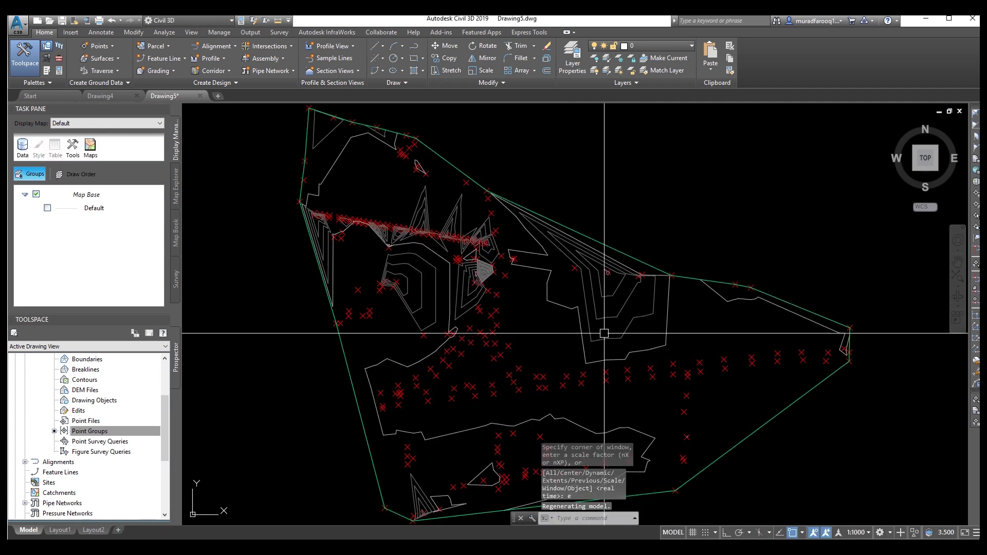
pyautogui.moveTo(613, 326); pyautogui.dragTo(656, 272, button='middle')
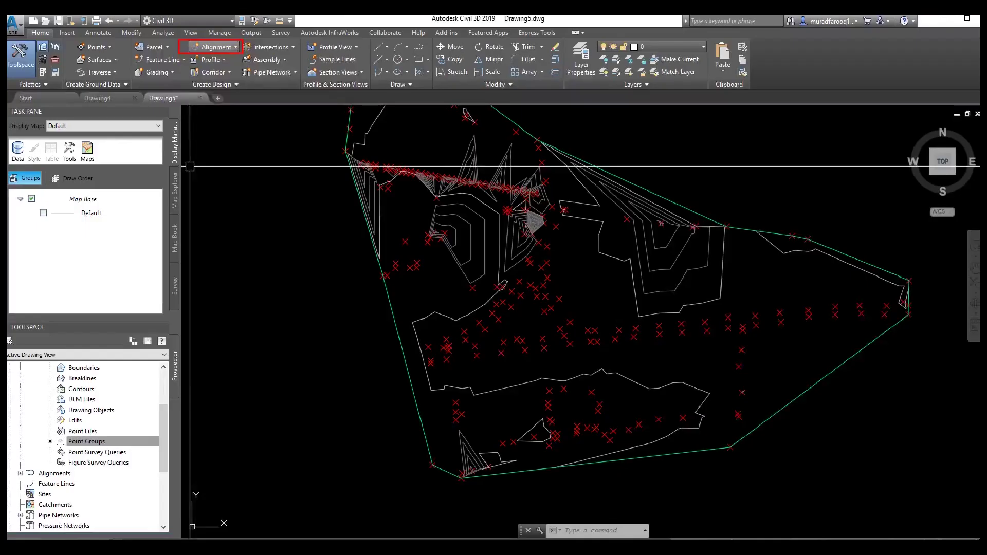
pyautogui.click(219, 47)
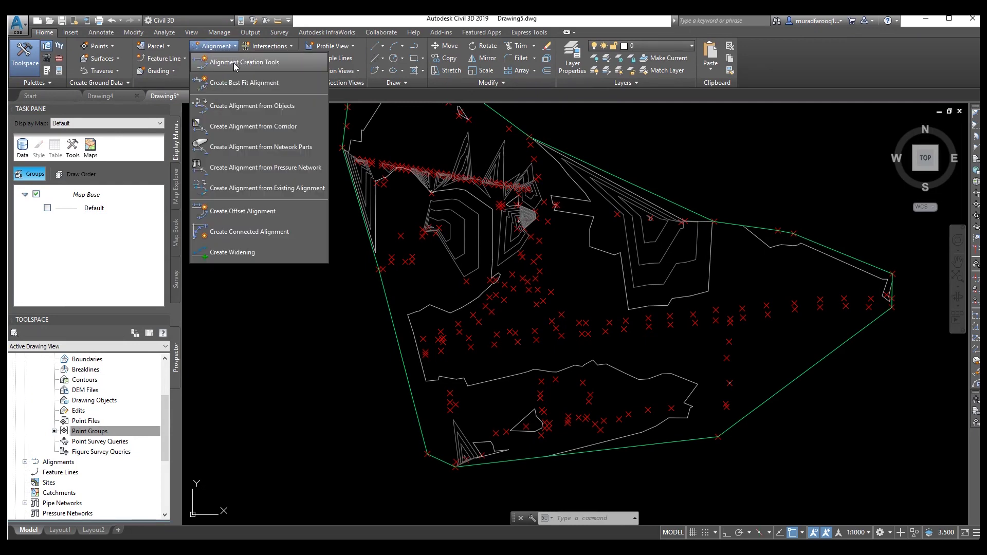
pyautogui.click(240, 64)
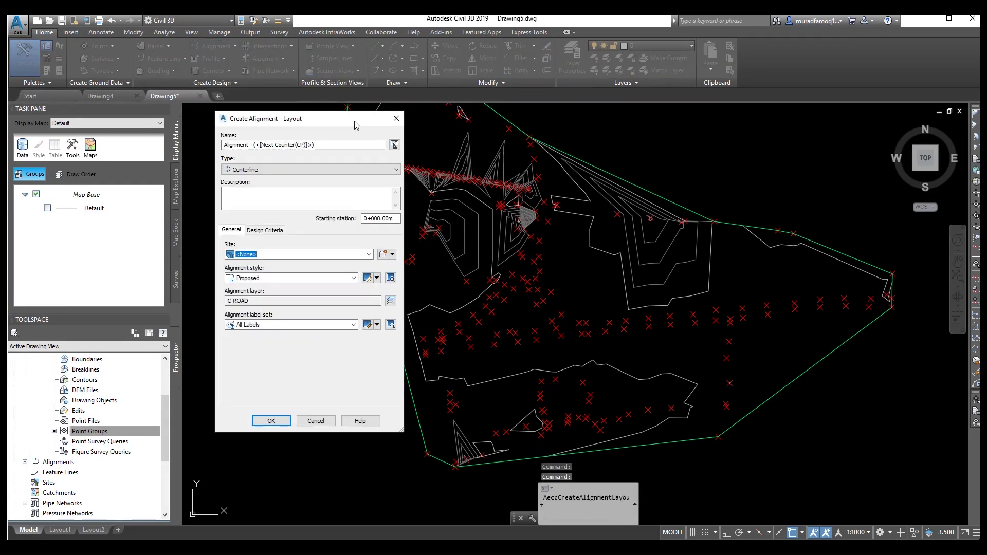
pyautogui.moveTo(315, 145); pyautogui.dragTo(257, 143)
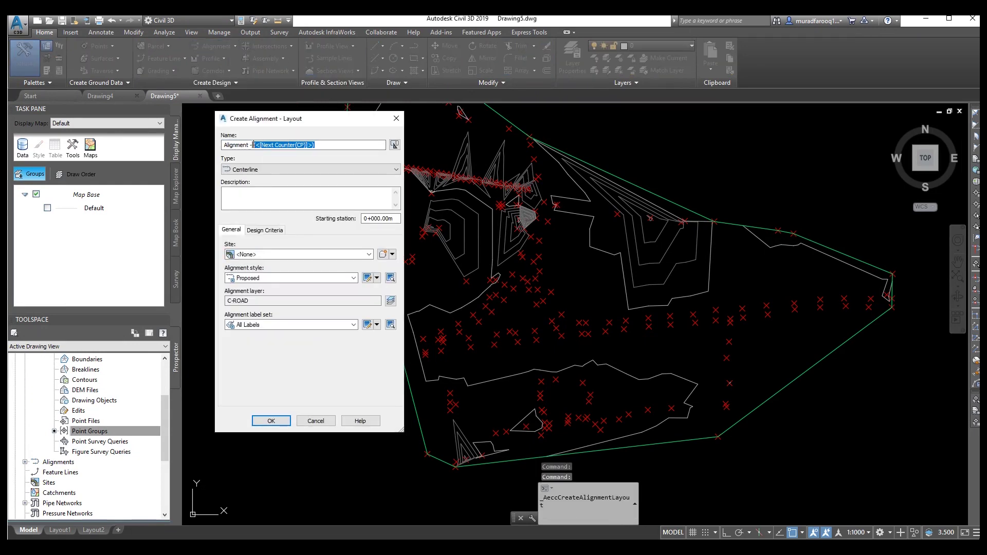
pyautogui.write('11111')
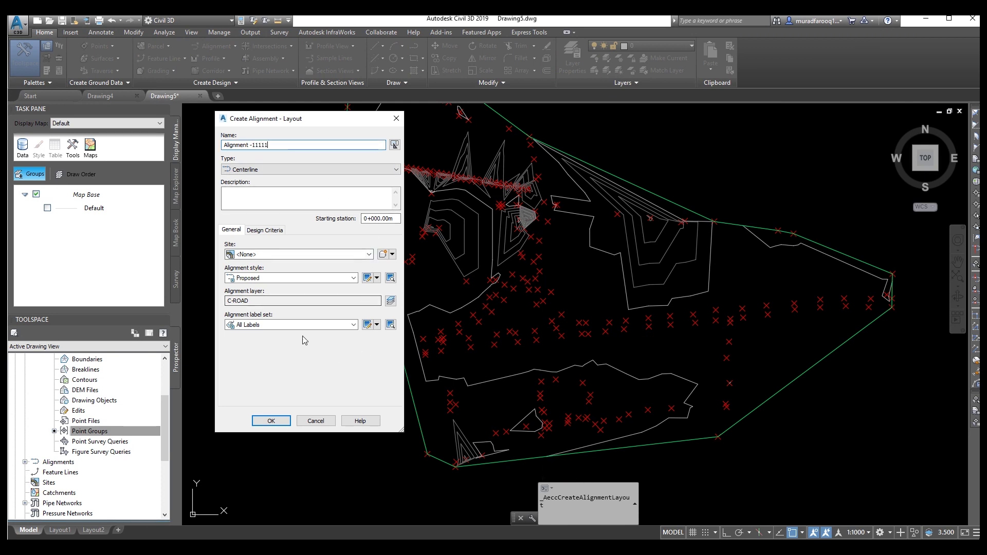
pyautogui.click(272, 421)
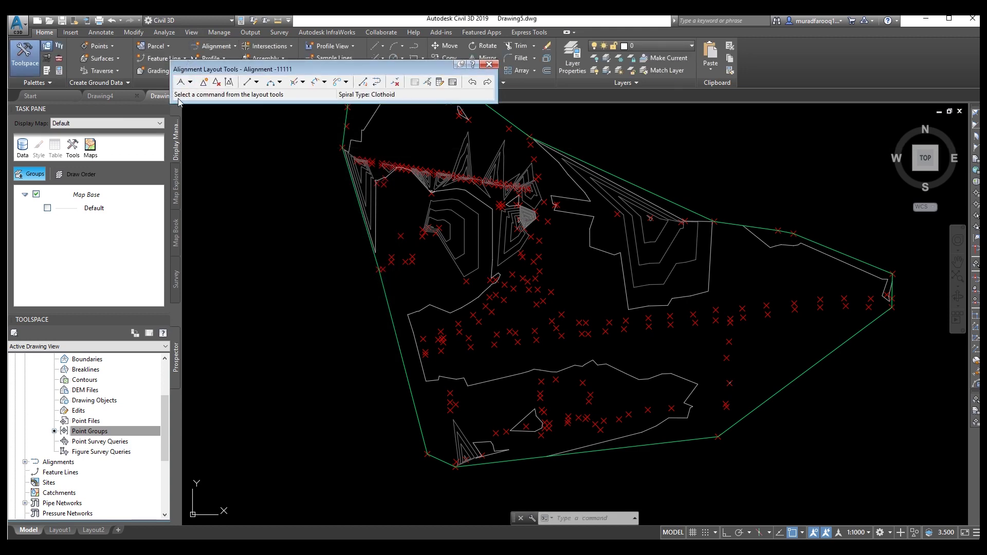
# Step: Draw the alignment as tangents with curves, winding across the surface from its southeast boundary to its northwest corner
pyautogui.click(190, 82)
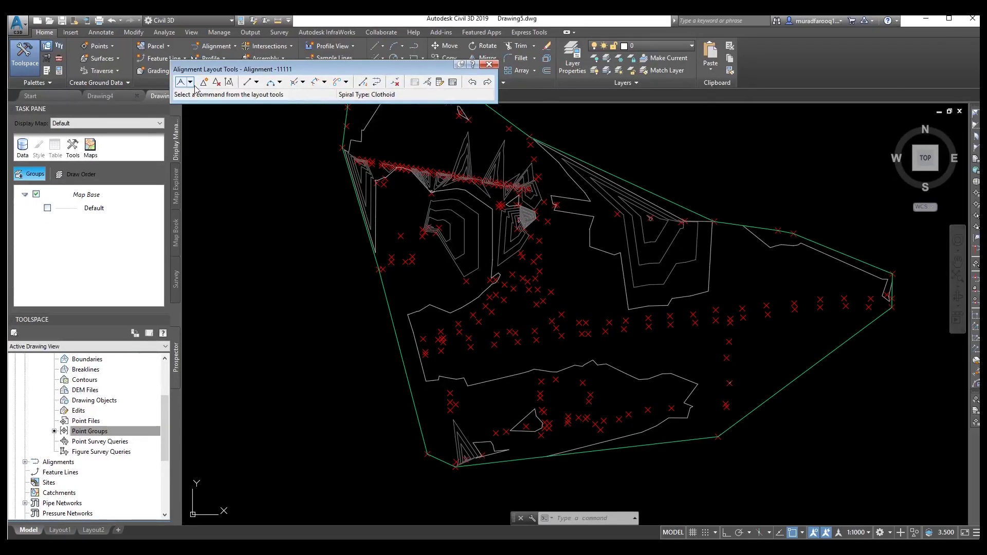
pyautogui.click(188, 83)
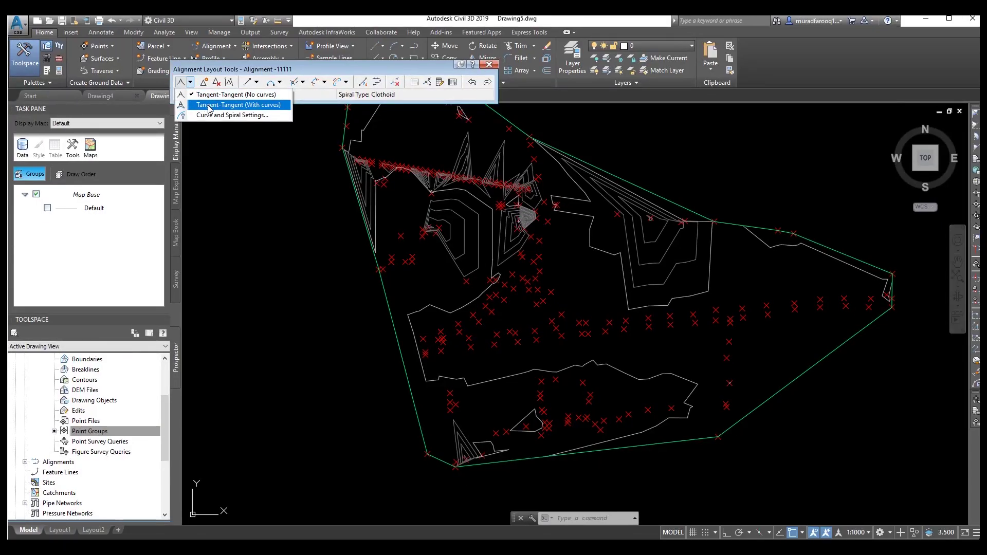
pyautogui.click(208, 105)
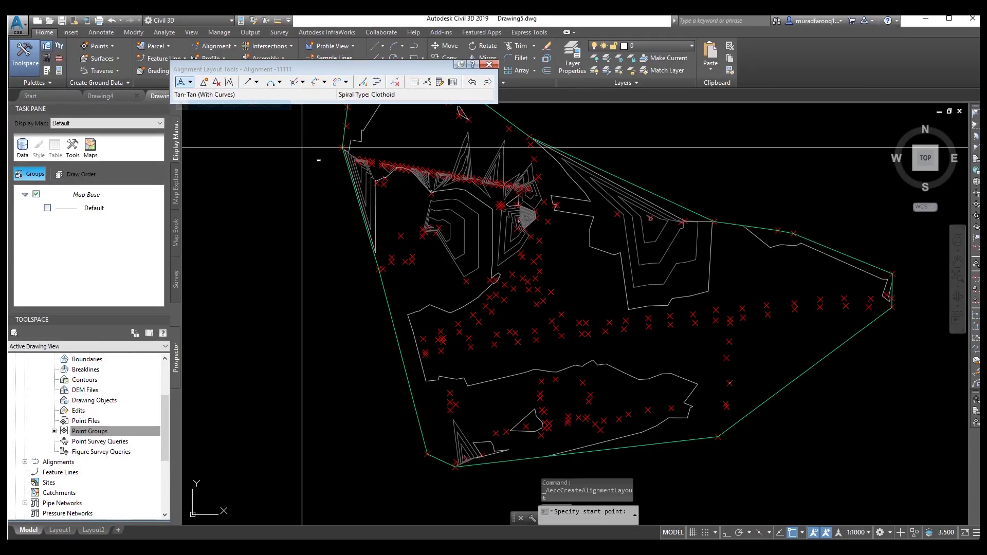
pyautogui.click(754, 412)
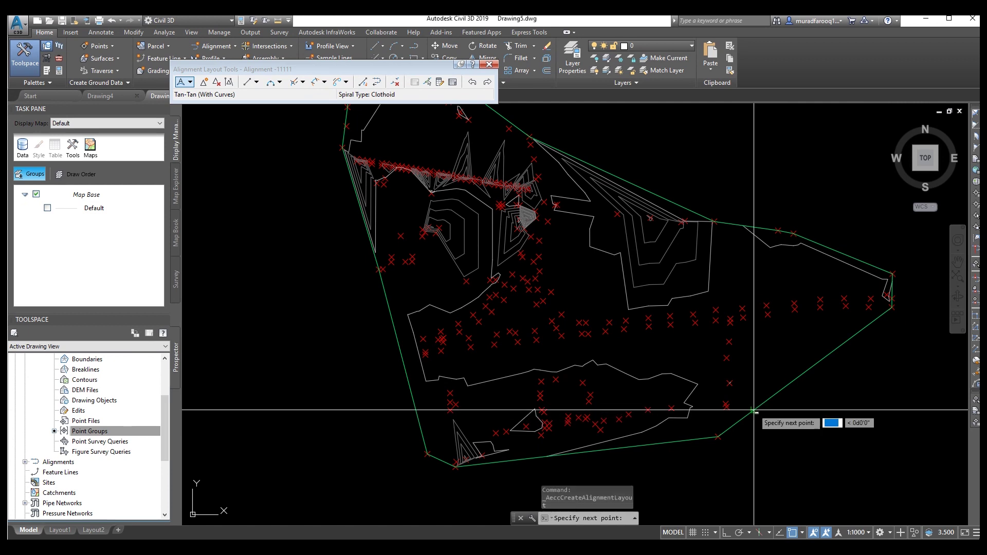
pyautogui.click(592, 320)
pyautogui.click(495, 294)
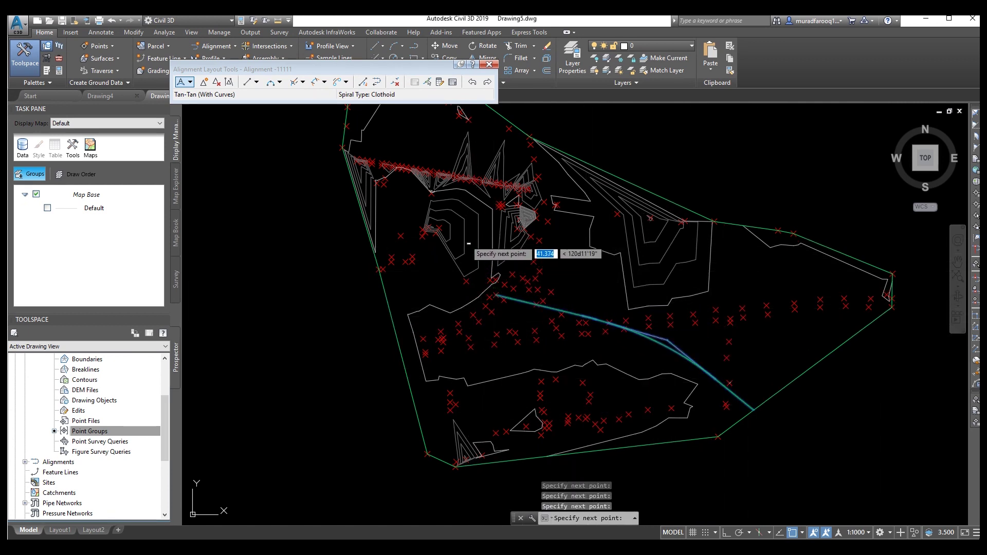
pyautogui.click(473, 168)
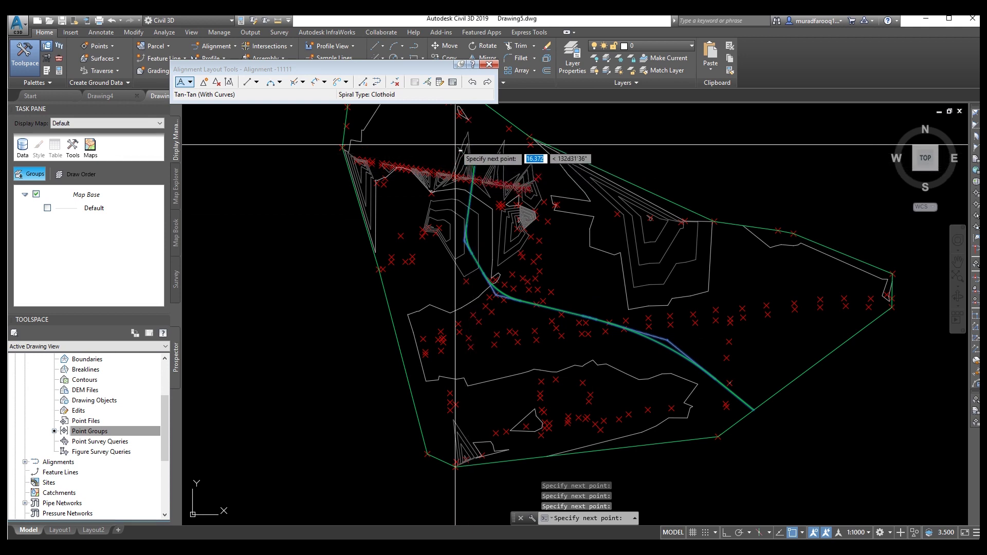
pyautogui.moveTo(438, 138); pyautogui.dragTo(451, 226, button='middle')
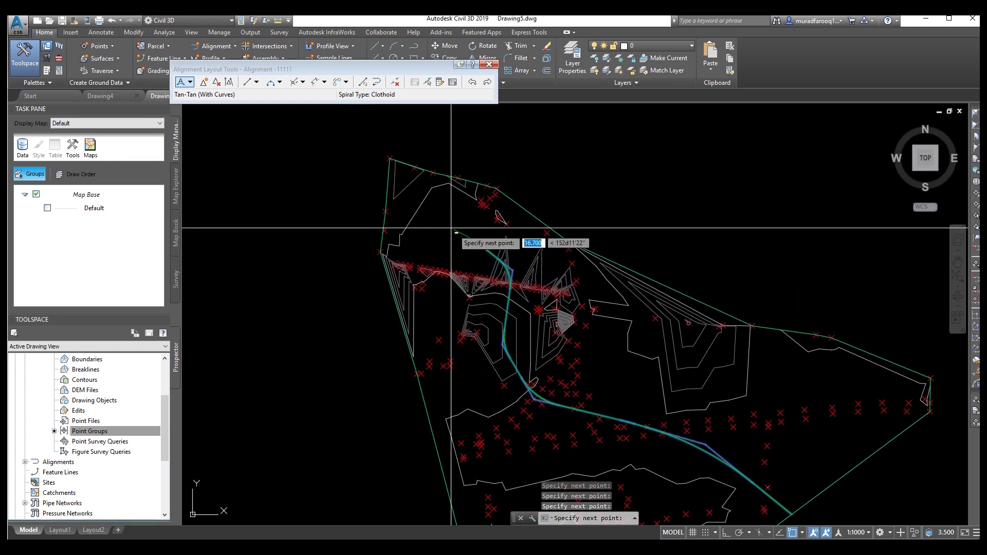
pyautogui.click(428, 223)
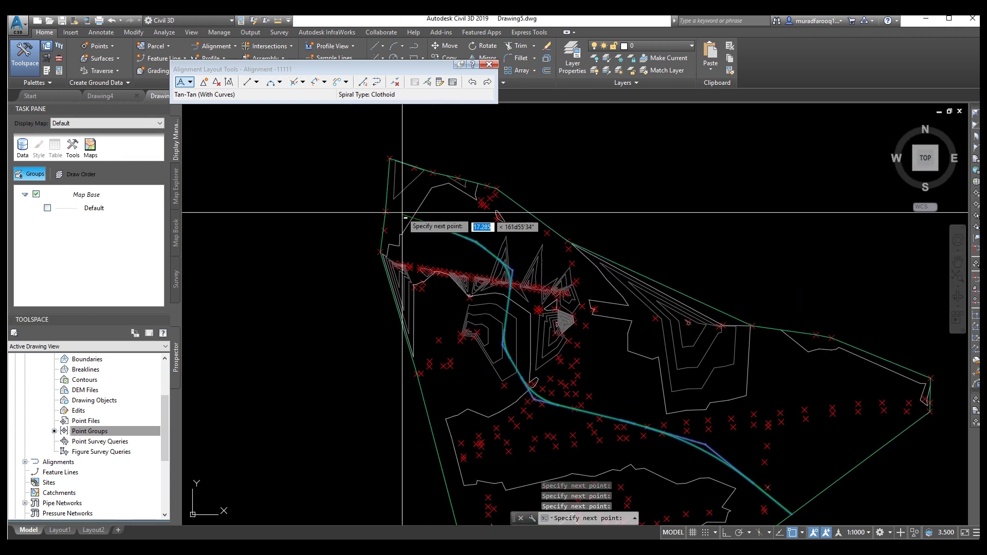
pyautogui.click(392, 164)
pyautogui.press('Return')
# Step: Delete the geometry point labels from the alignment and close the alignment layout tools
pyautogui.moveTo(529, 393); pyautogui.dragTo(480, 248, button='middle')
pyautogui.scroll(5, 590, 349)
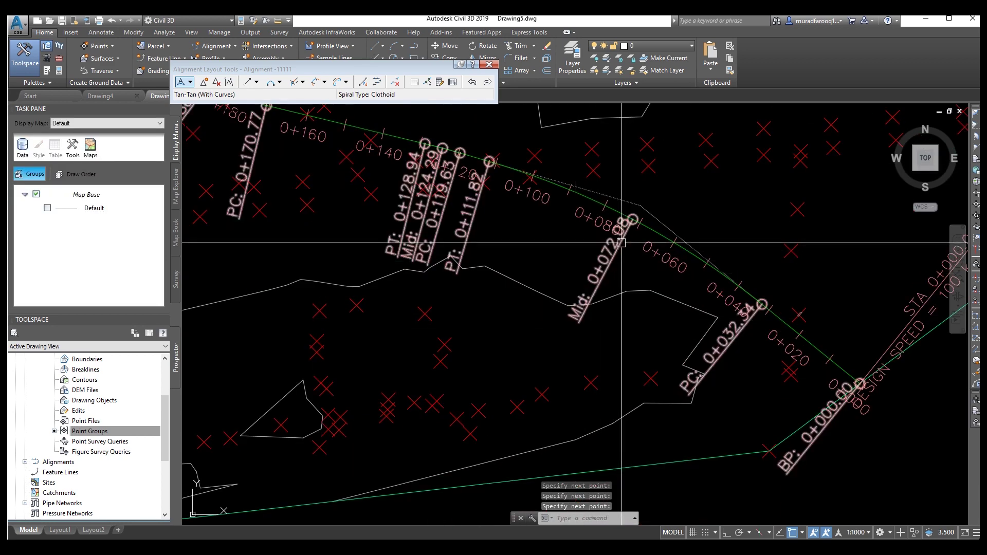
pyautogui.click(599, 267)
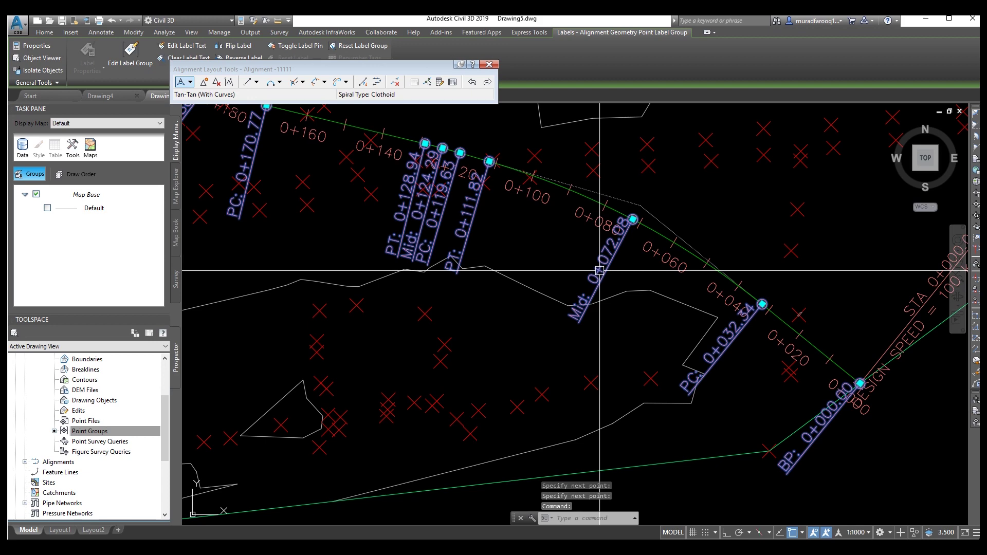
pyautogui.press('Delete')
pyautogui.scroll(-4, 566, 268)
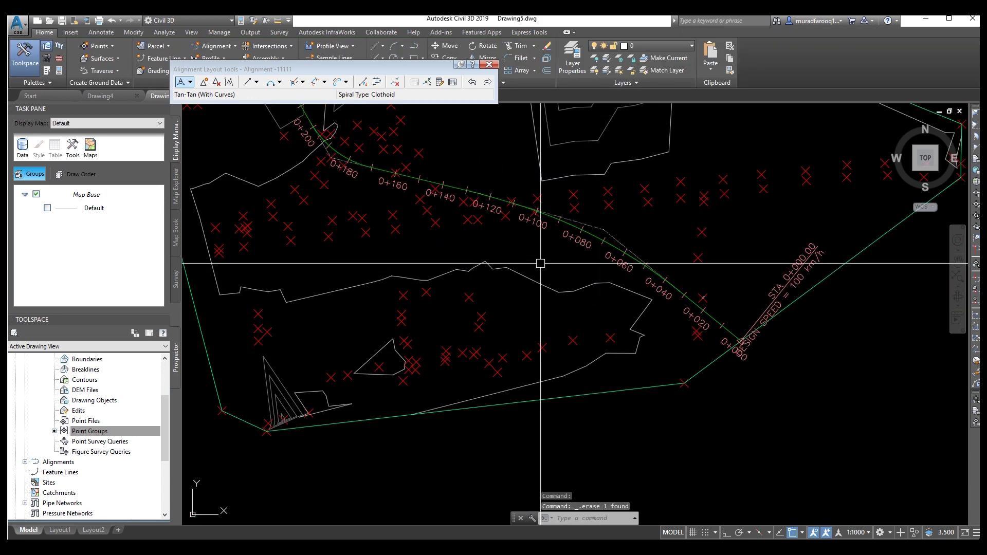
pyautogui.scroll(-1, 541, 265)
pyautogui.scroll(-2, 540, 264)
pyautogui.moveTo(540, 265); pyautogui.dragTo(572, 320, button='middle')
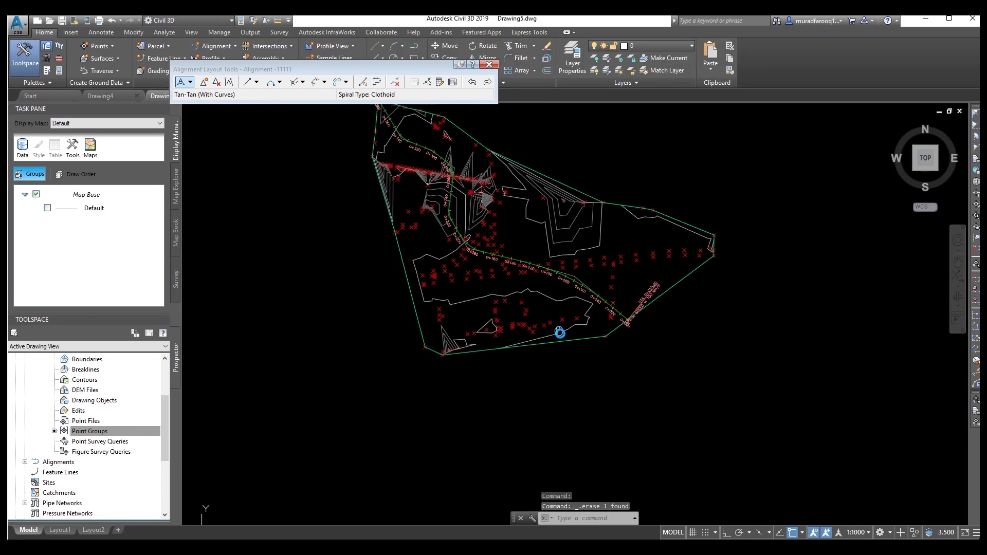
pyautogui.click(486, 66)
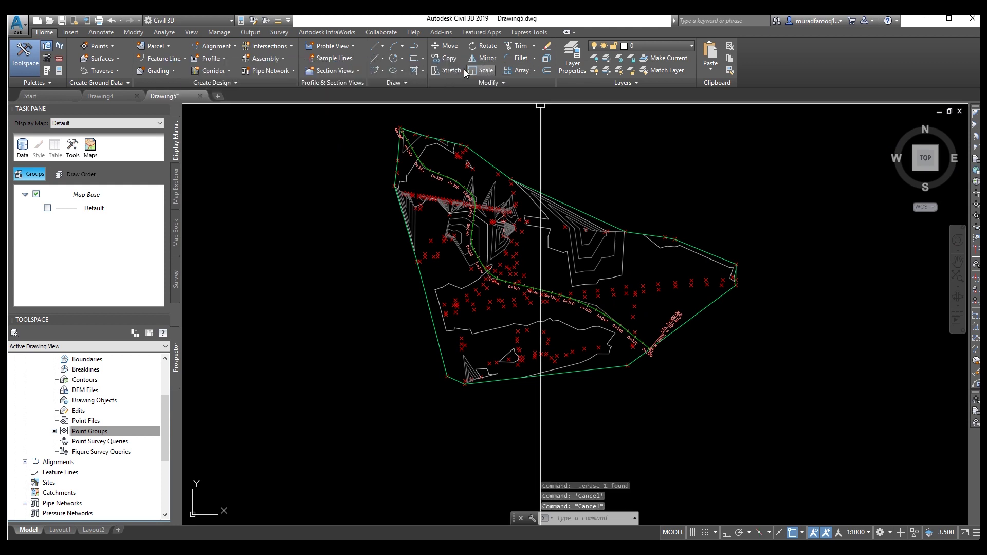
# Step: Create a surface profile along Alignment -11111 by sampling the EG surface over the alignment's full station range
pyautogui.click(221, 62)
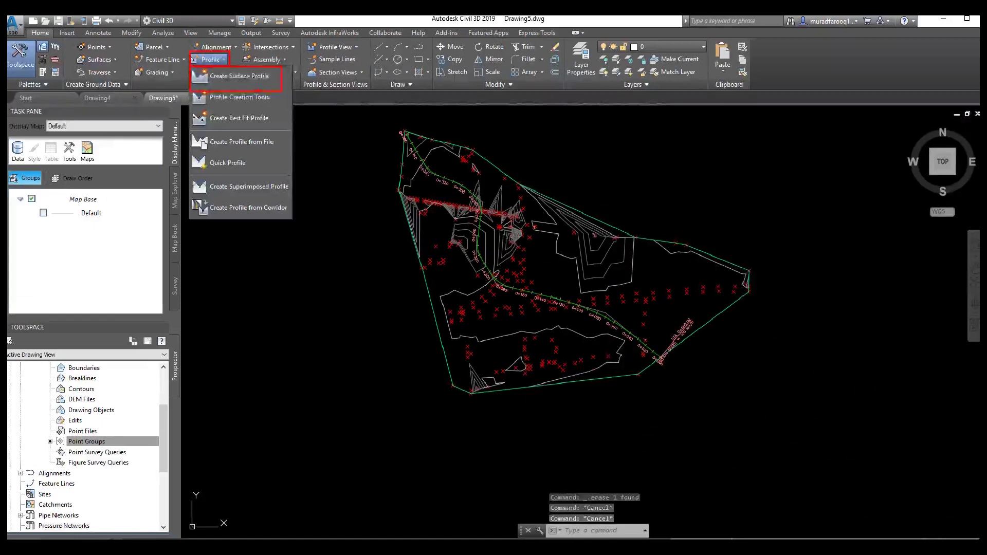
pyautogui.click(201, 74)
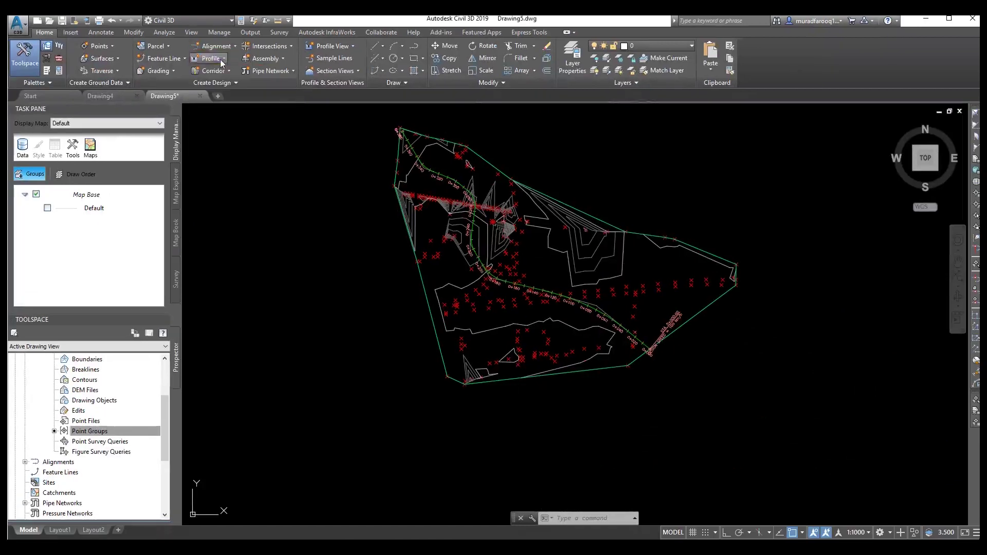
pyautogui.click(202, 74)
pyautogui.click(238, 75)
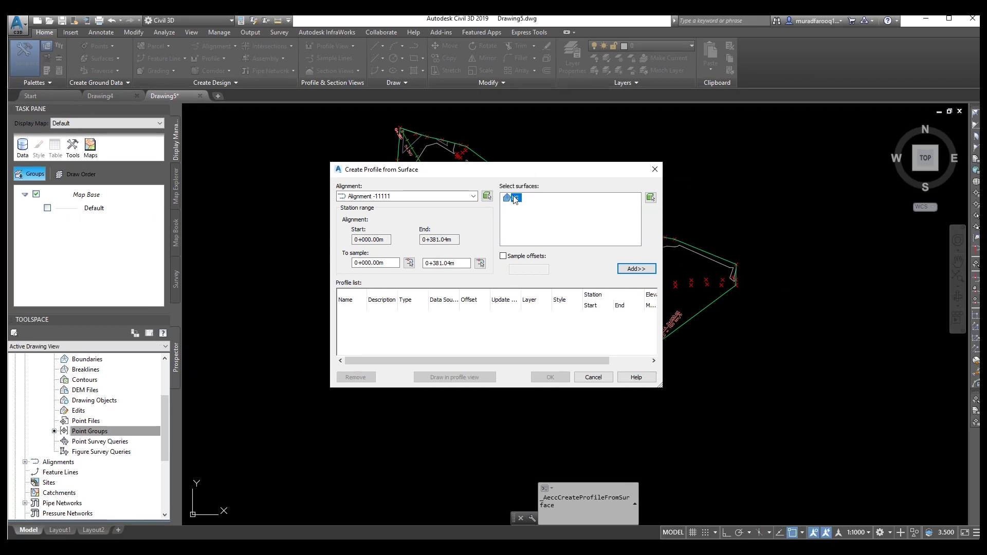
pyautogui.click(629, 270)
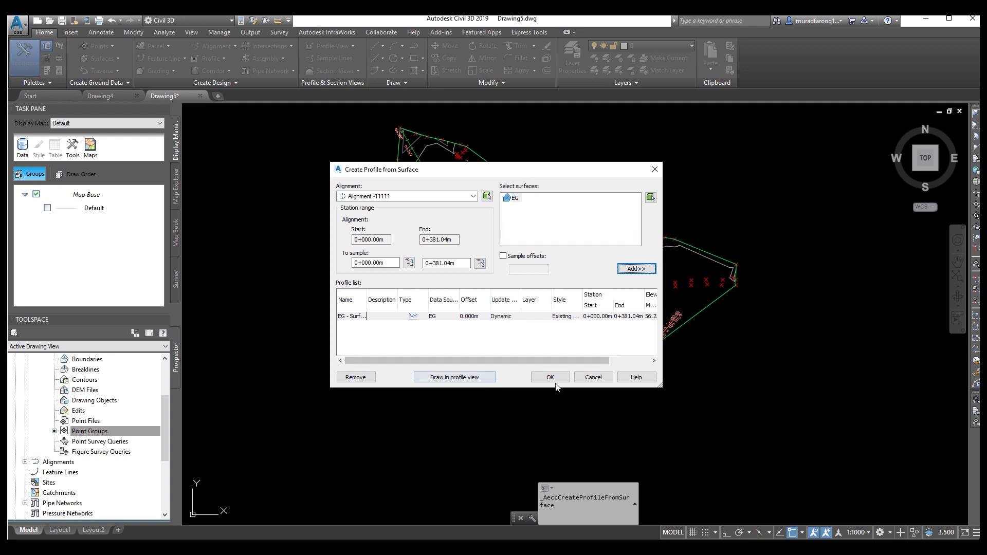
# Step: Draw the profile in a view northeast of the surface, keeping the Profile View style and the EG-FG Elevations and Stations band set
pyautogui.click(464, 378)
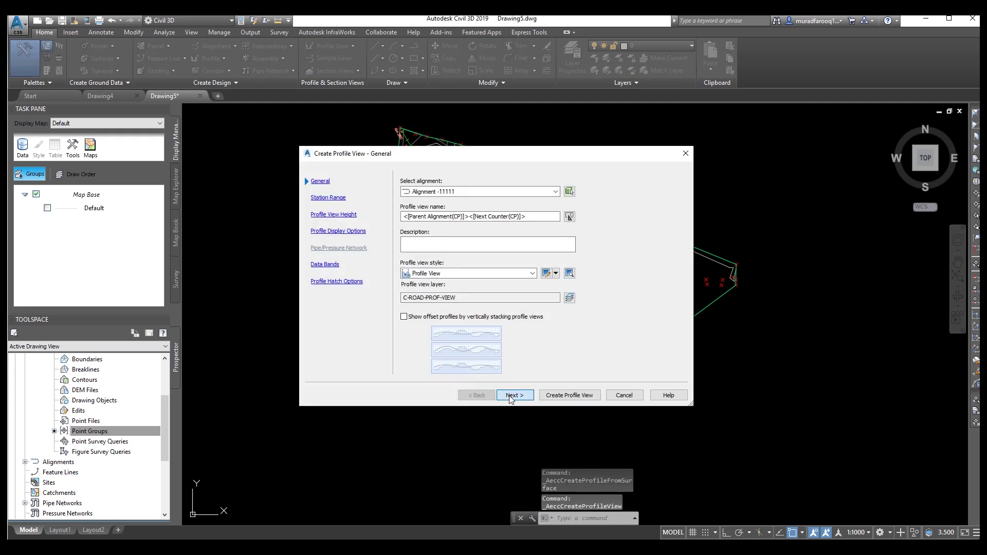
pyautogui.click(509, 396)
pyautogui.click(510, 396)
pyautogui.click(510, 396)
pyautogui.click(510, 397)
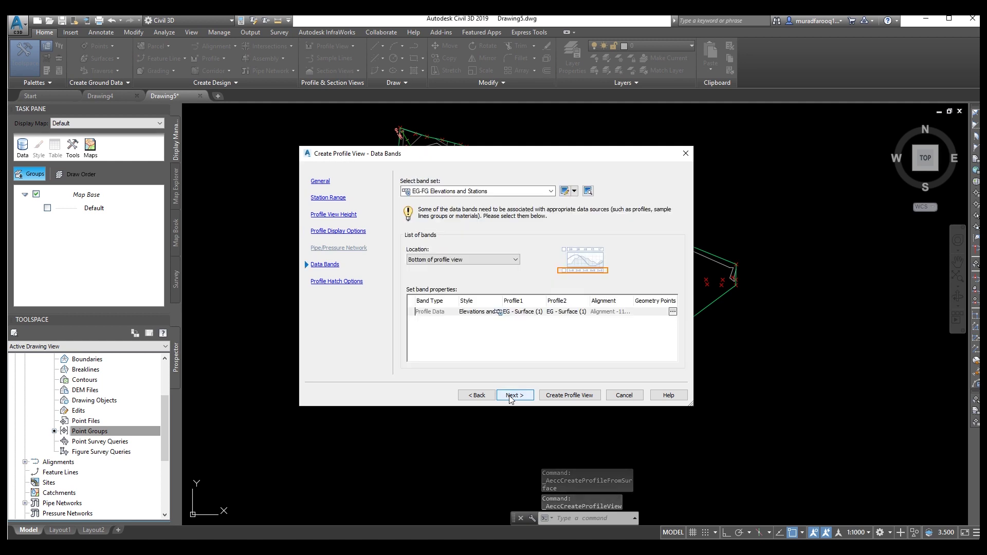
pyautogui.click(511, 397)
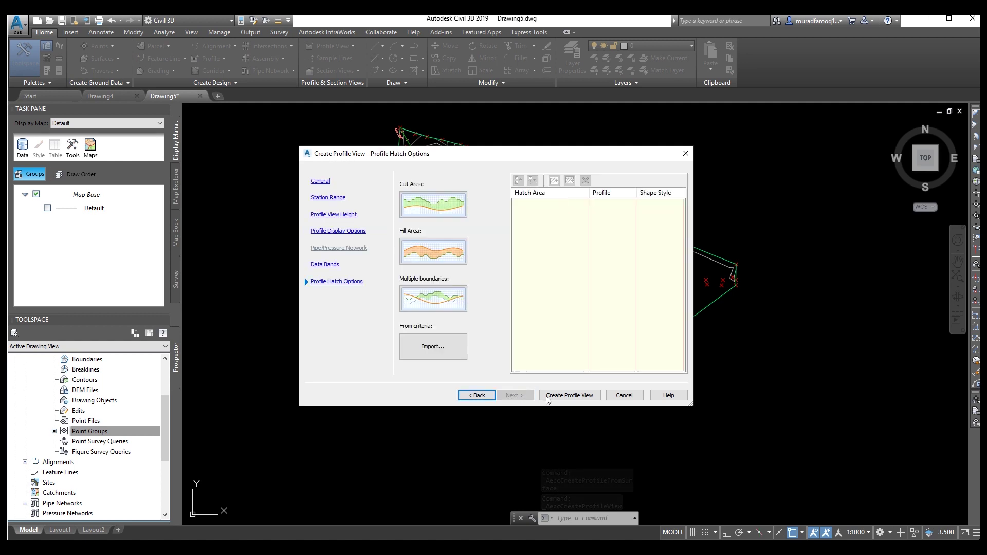
pyautogui.click(569, 395)
pyautogui.moveTo(653, 267); pyautogui.dragTo(449, 298, button='middle')
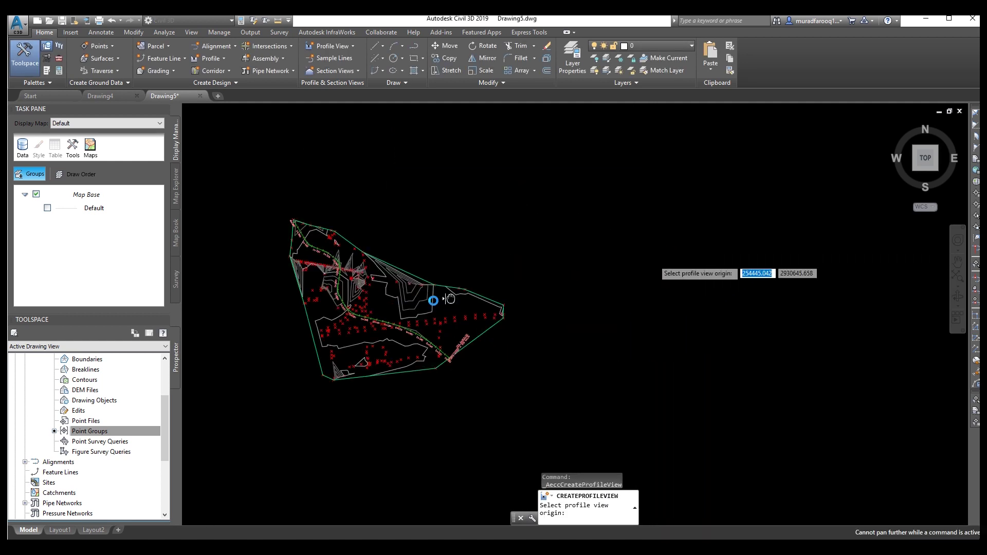
pyautogui.click(521, 220)
pyautogui.moveTo(577, 220); pyautogui.dragTo(555, 285, button='middle')
pyautogui.scroll(3, 556, 288)
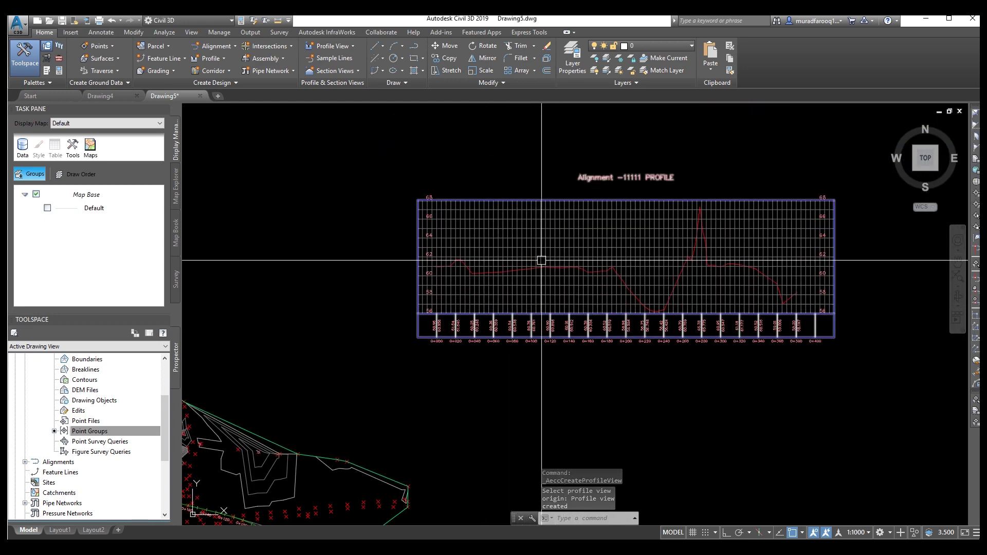
# Step: Edit the profile view style to clip both the vertical and the horizontal grid
pyautogui.click(508, 201)
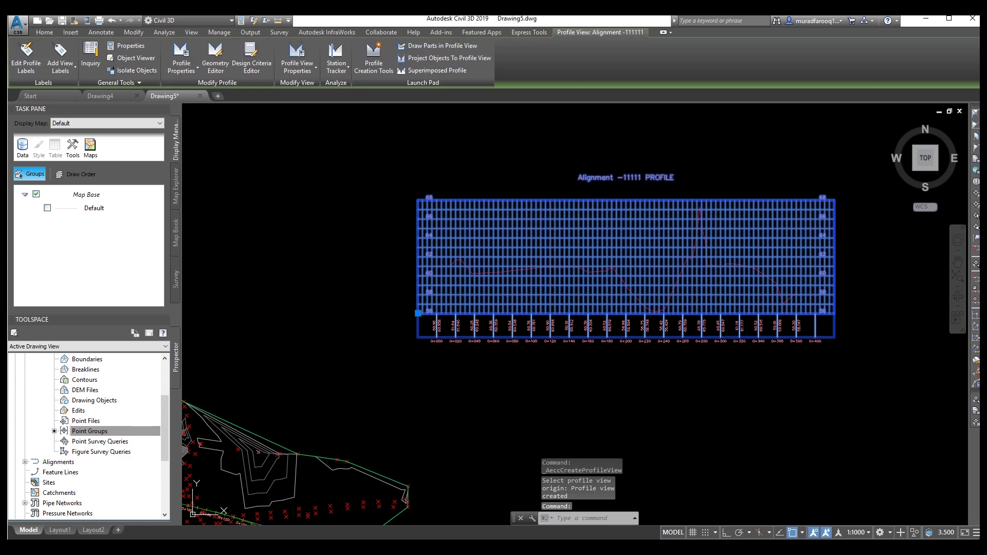
pyautogui.rightClick(508, 201)
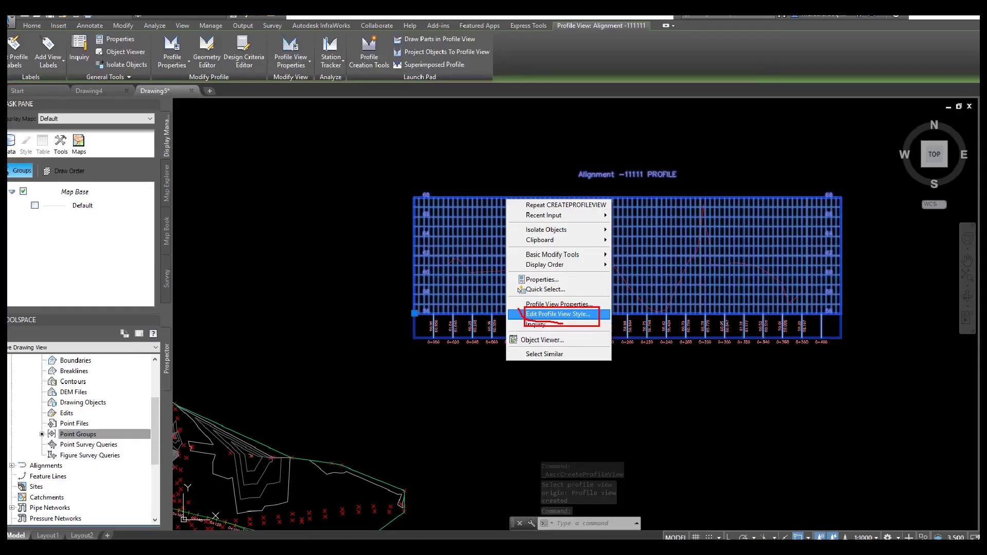
pyautogui.click(553, 316)
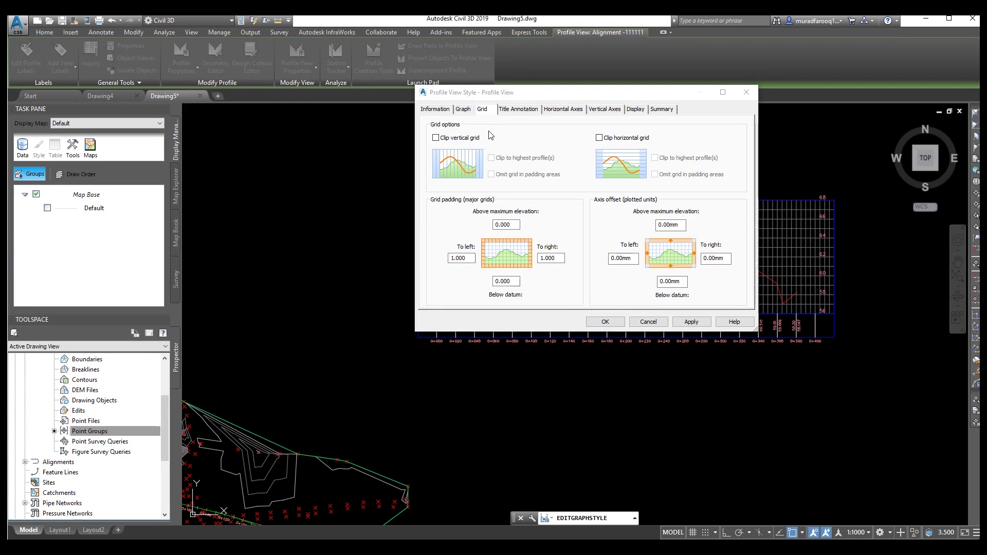
pyautogui.click(436, 138)
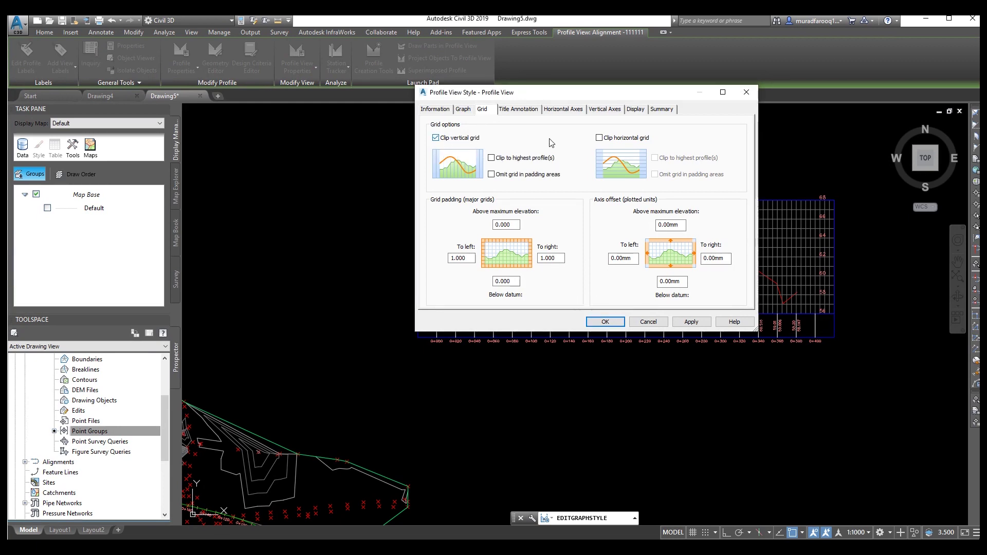
pyautogui.click(600, 138)
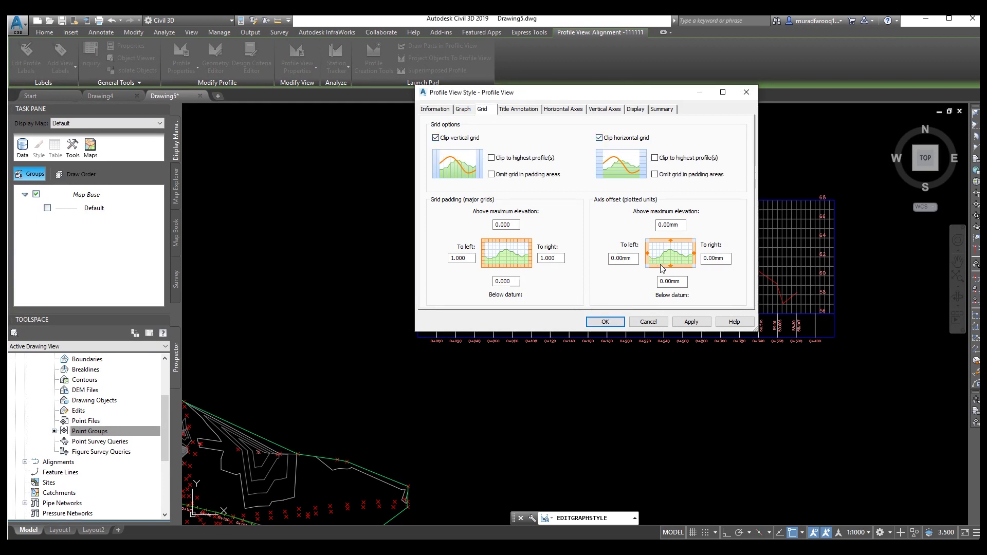
pyautogui.click(685, 322)
pyautogui.click(606, 322)
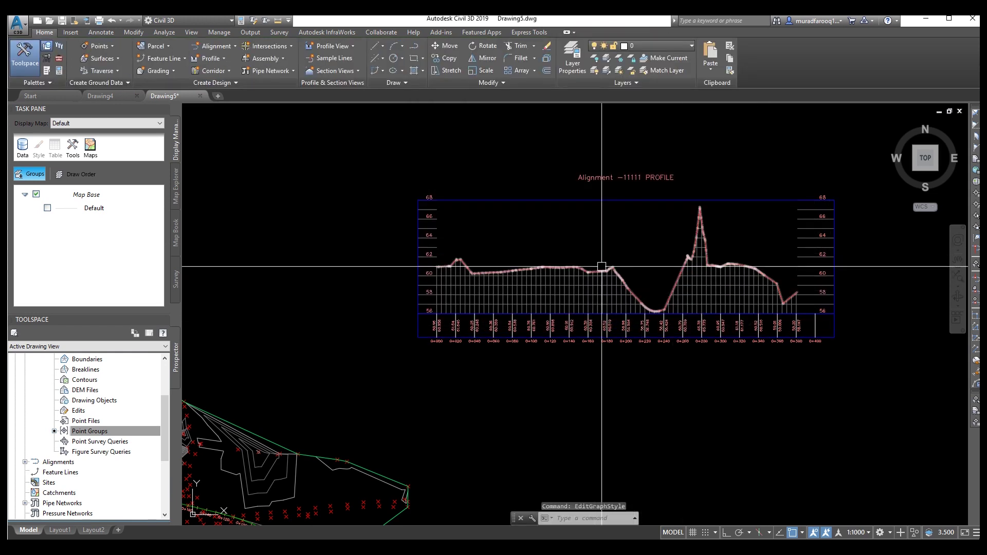
pyautogui.scroll(-1, 637, 307)
pyautogui.scroll(1, 648, 316)
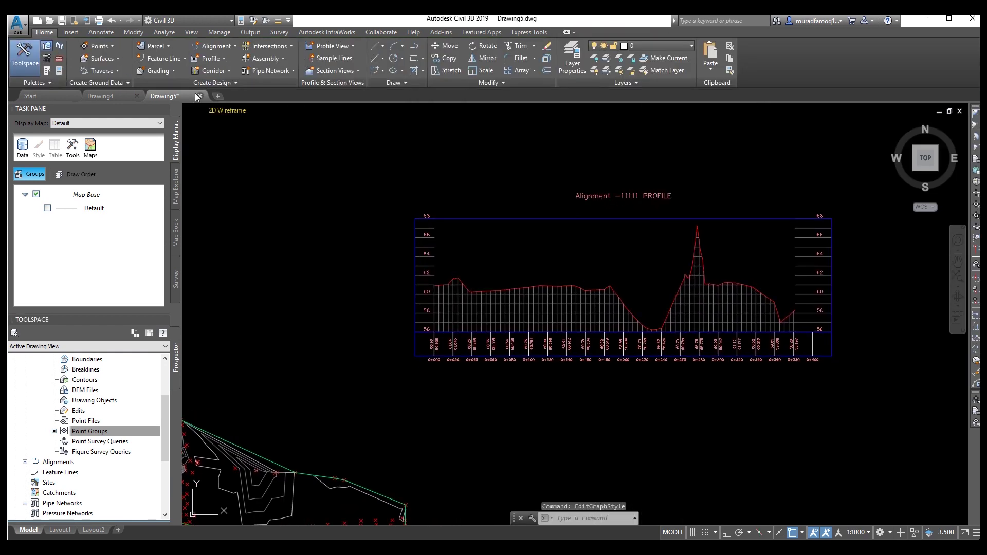
# Step: Create a layout profile in the profile view, keeping the Design Profile style and the Complete Label Set
pyautogui.click(223, 61)
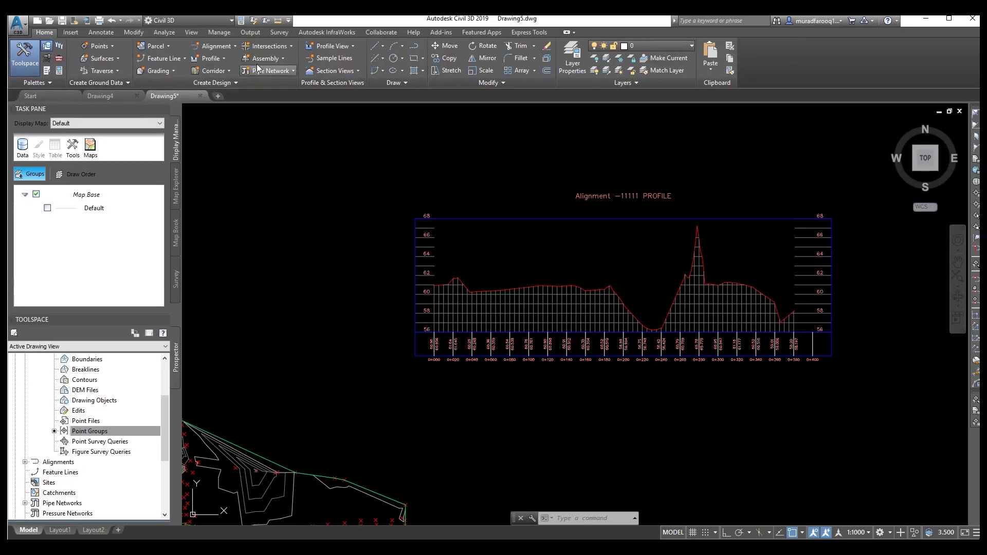
pyautogui.click(224, 55)
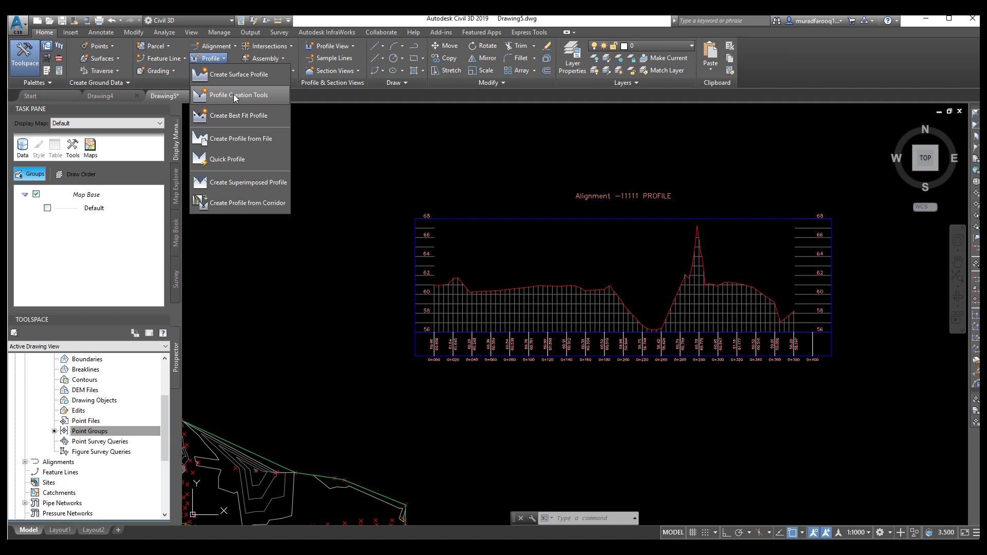
pyautogui.click(233, 94)
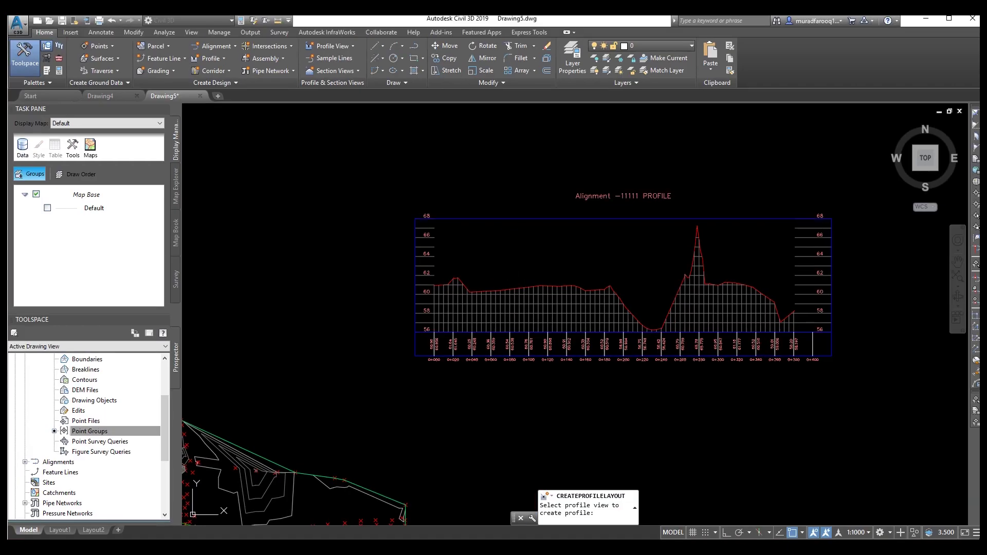
pyautogui.click(507, 220)
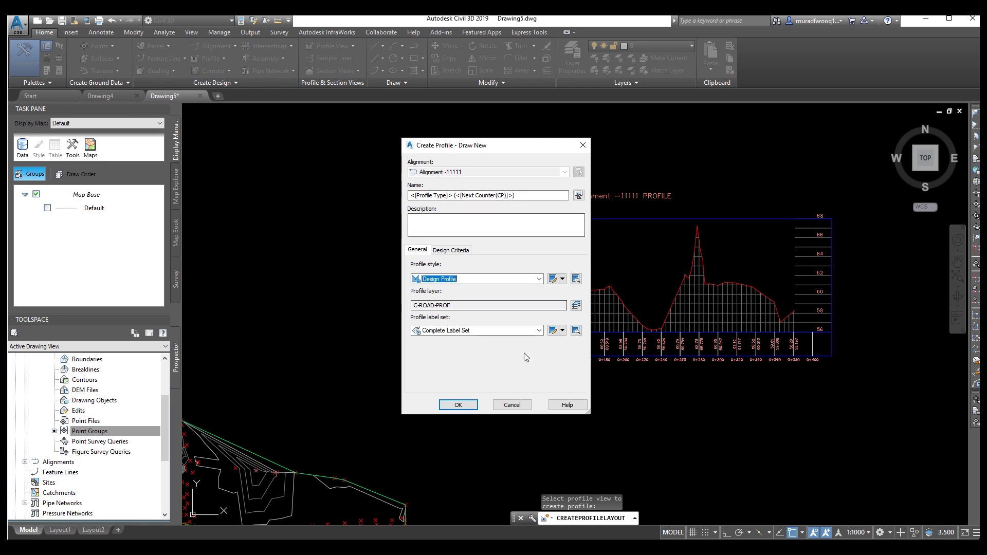
pyautogui.click(455, 405)
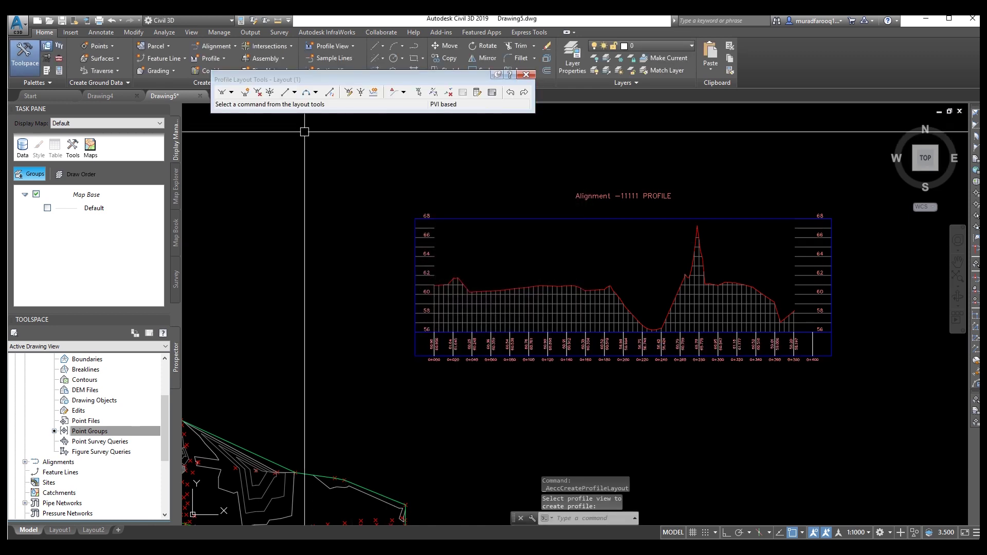
# Step: Draw the design profile as tangents with curves, roughly following the existing ground from station 0+000 to about 0+382 and bridging its dip
pyautogui.click(231, 92)
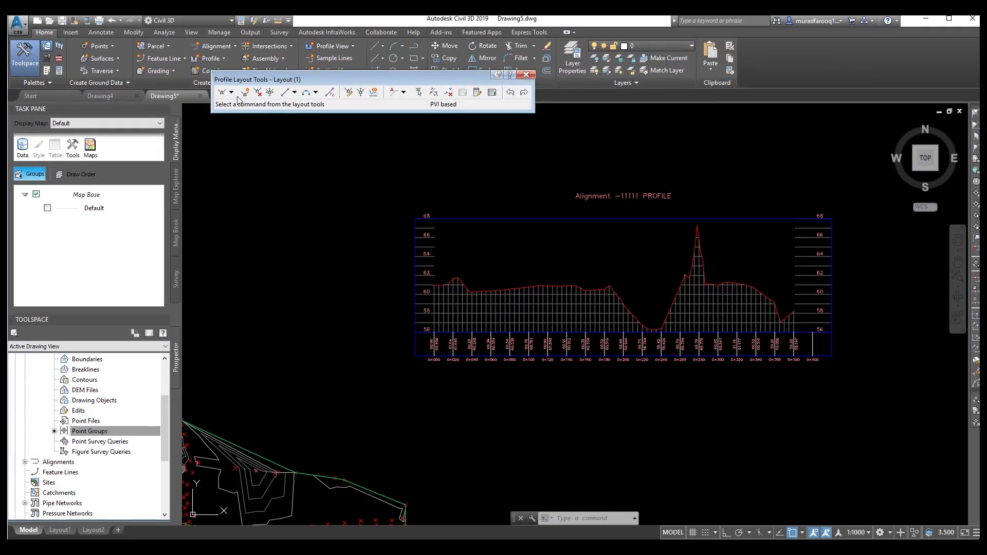
pyautogui.click(253, 99)
pyautogui.click(252, 116)
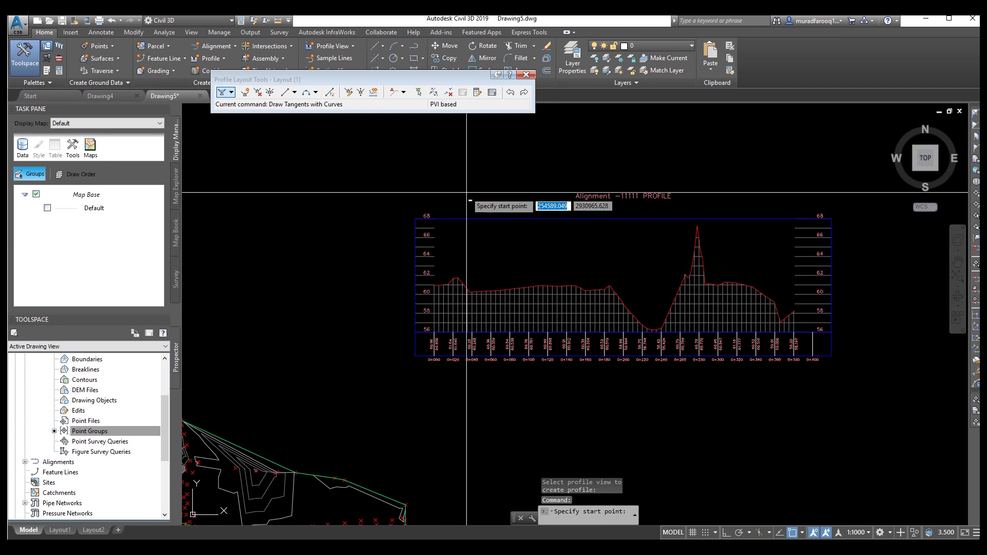
pyautogui.scroll(4, 453, 290)
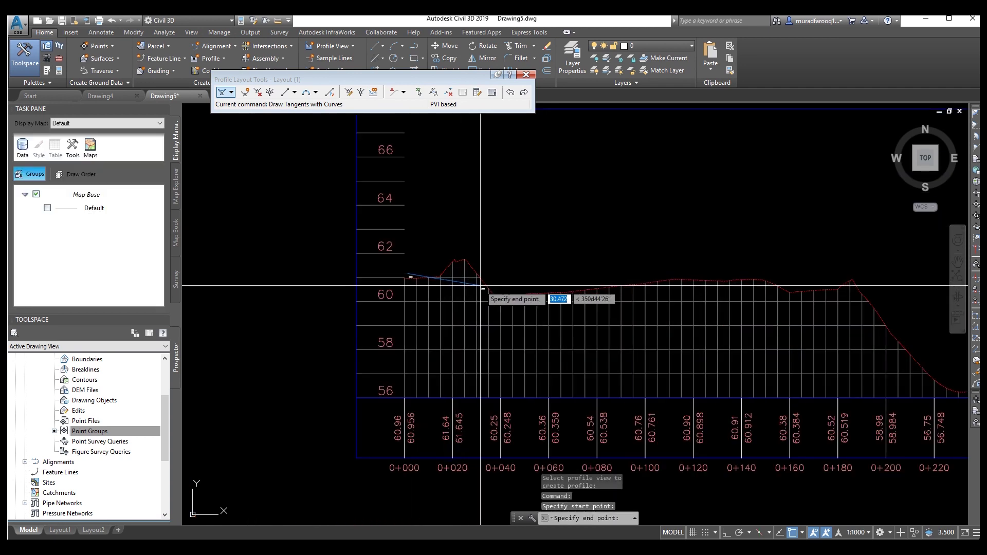
pyautogui.click(408, 274)
pyautogui.moveTo(701, 293); pyautogui.dragTo(469, 295, button='middle')
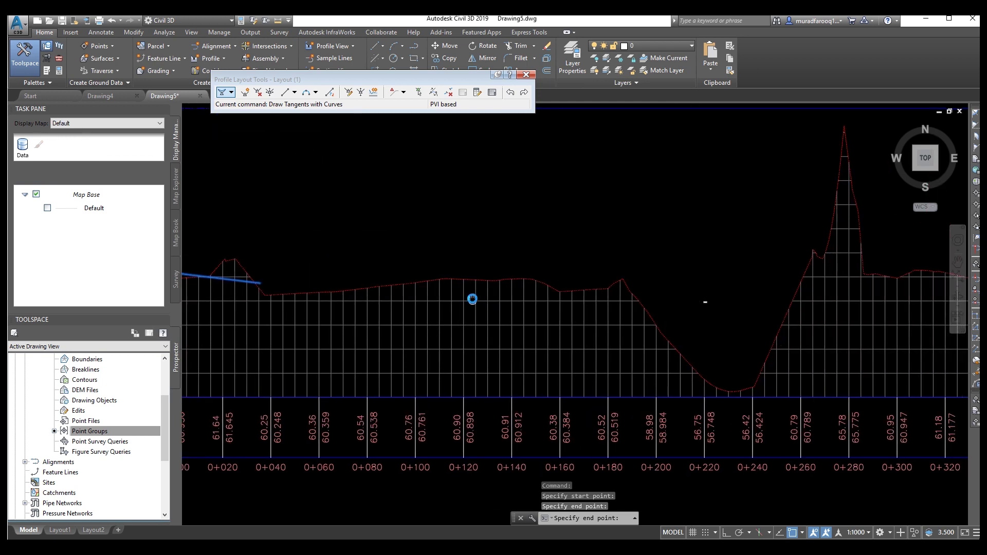
pyautogui.click(490, 301)
pyautogui.click(632, 292)
pyautogui.moveTo(698, 269); pyautogui.dragTo(481, 305, button='middle')
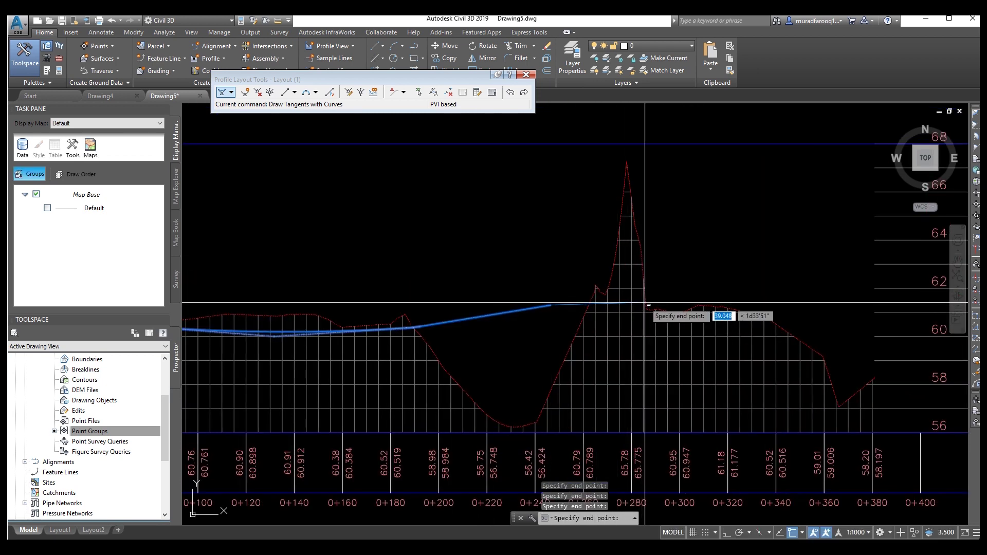
pyautogui.moveTo(757, 296); pyautogui.dragTo(536, 277, button='middle')
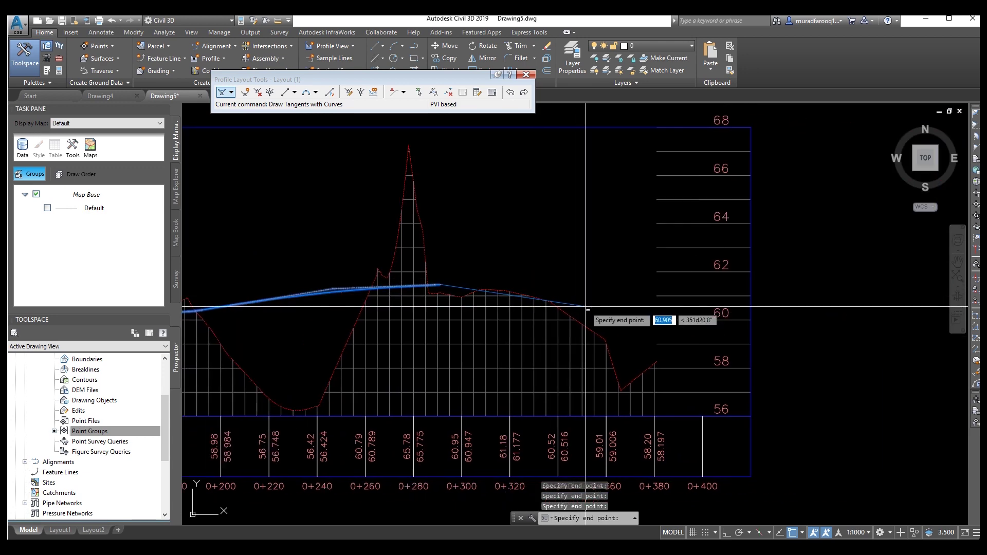
pyautogui.click(660, 333)
pyautogui.press('Return')
# Step: Set the drawing's annotation scale to 1:500
pyautogui.scroll(-6, 591, 328)
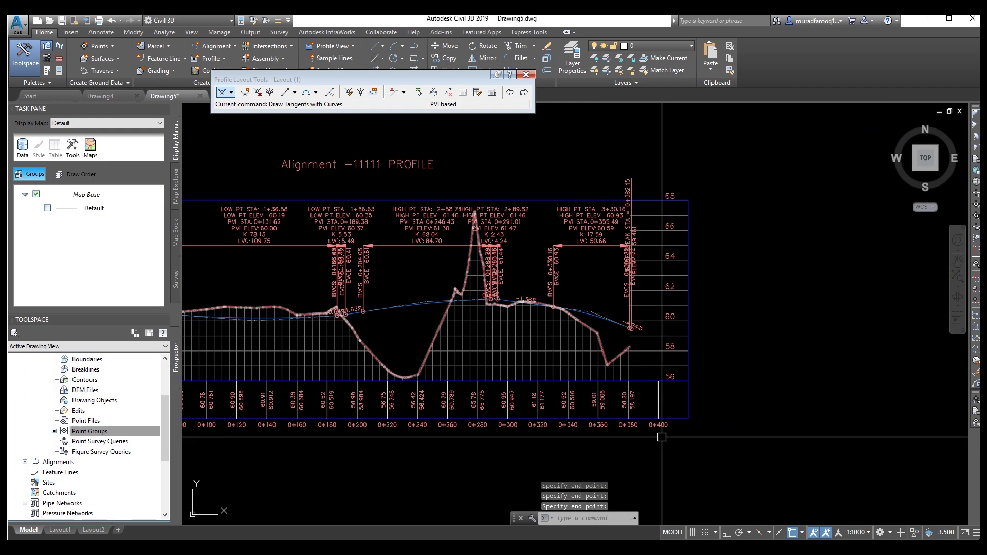
pyautogui.click(869, 533)
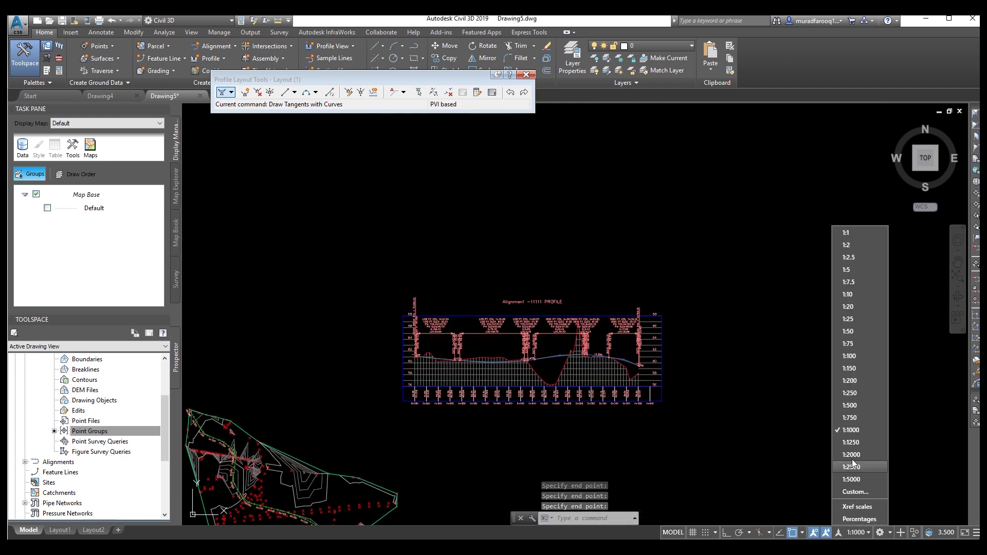
pyautogui.click(854, 407)
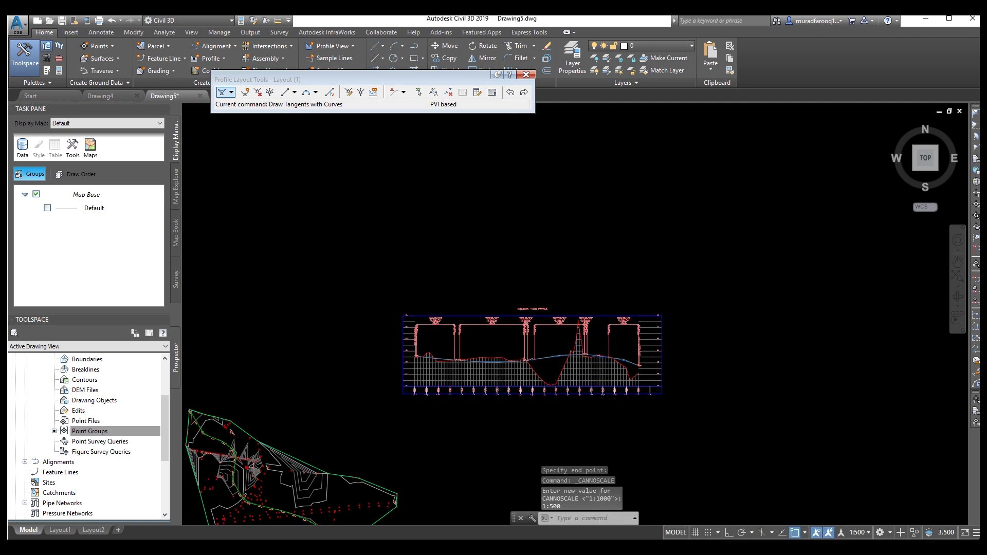
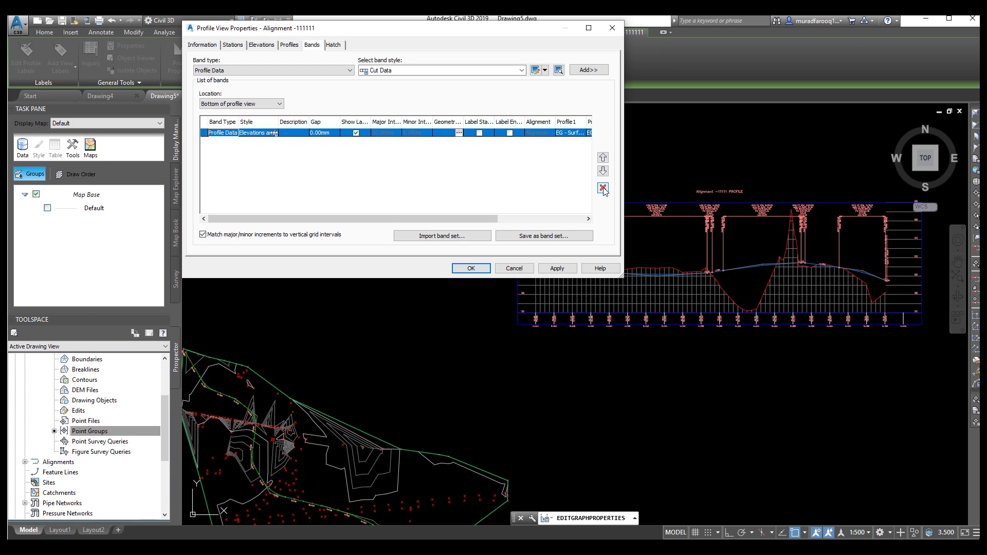
# Step: Remove the profile data band from the bottom of the profile view and apply the view properties
pyautogui.click(557, 268)
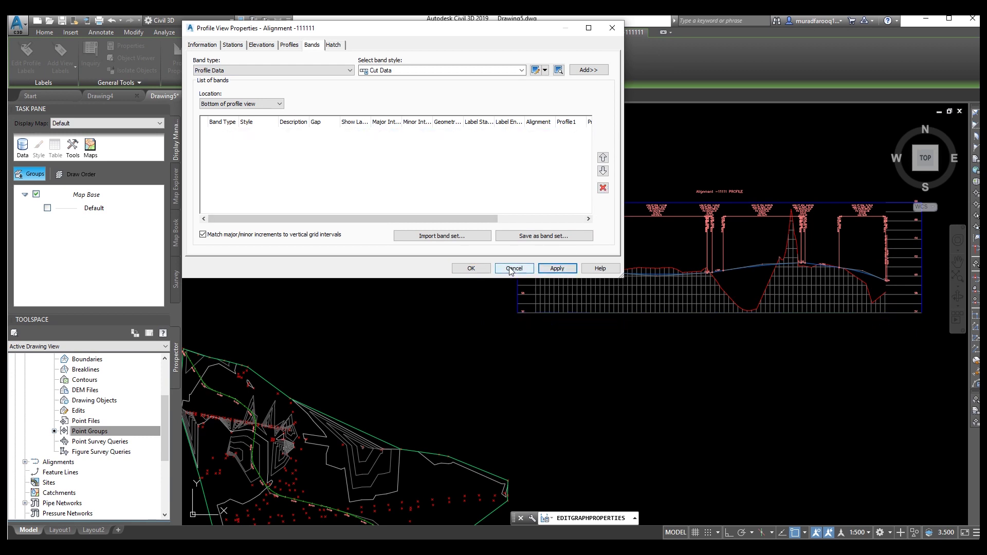
pyautogui.click(472, 268)
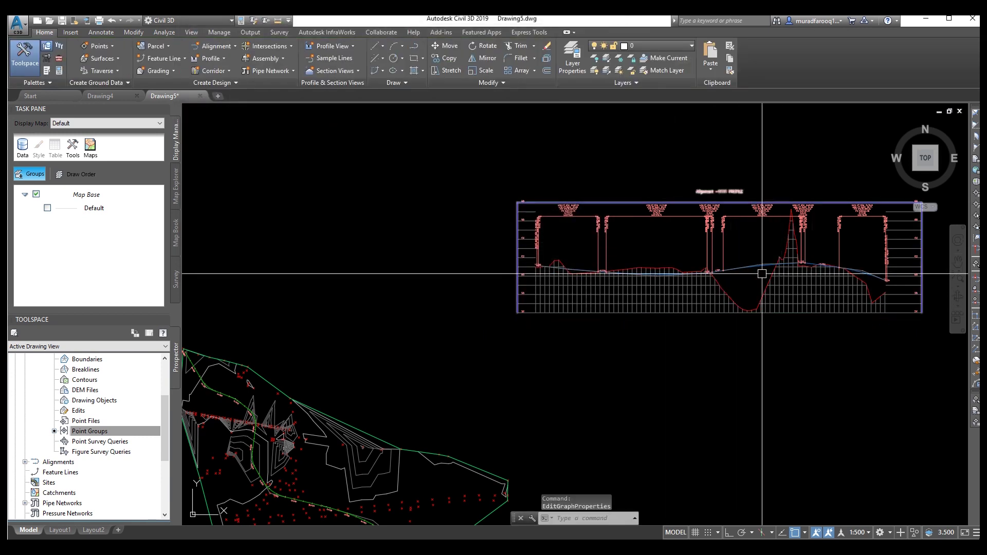
pyautogui.moveTo(781, 272)
pyautogui.mouseDown(button='middle')
pyautogui.moveTo(710, 254)
pyautogui.moveTo(695, 267)
pyautogui.moveTo(602, 225)
pyautogui.mouseUp(button='middle')
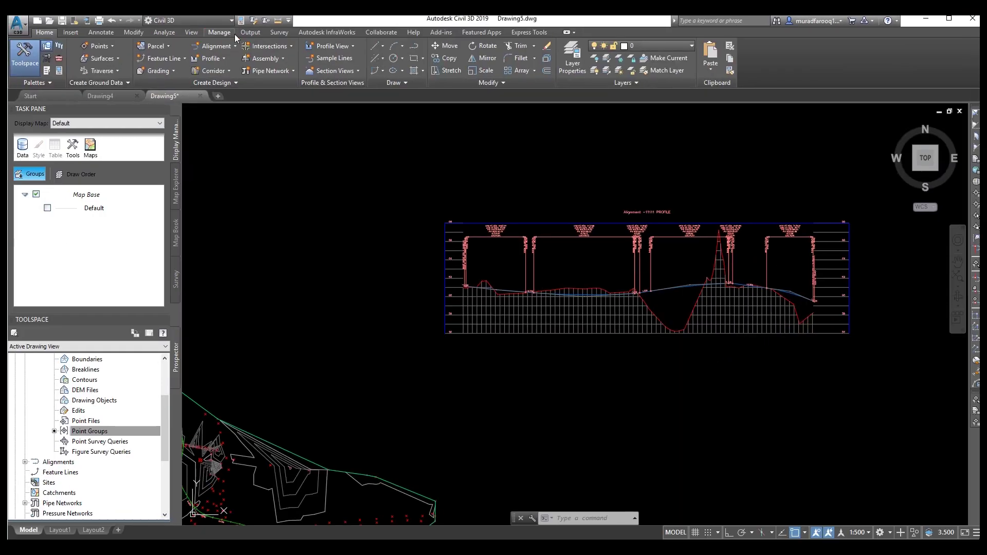
# Step: Try to import styles from another drawing before saving the current one
pyautogui.click(216, 55)
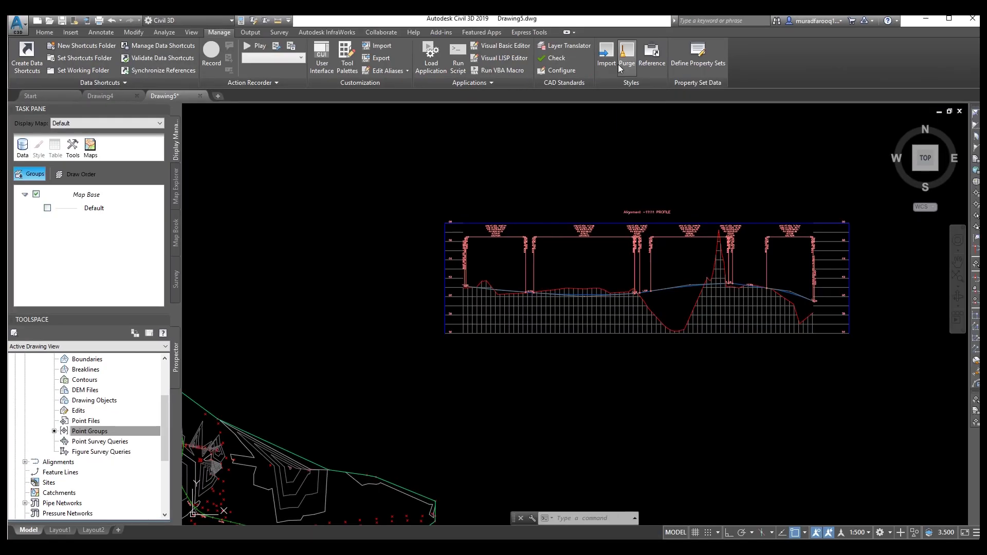
pyautogui.click(596, 77)
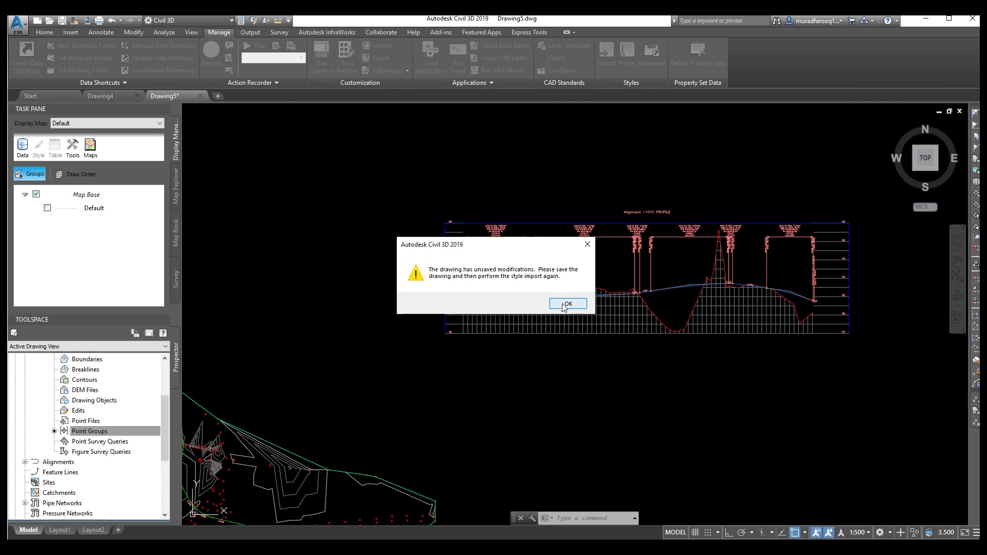
pyautogui.click(622, 343)
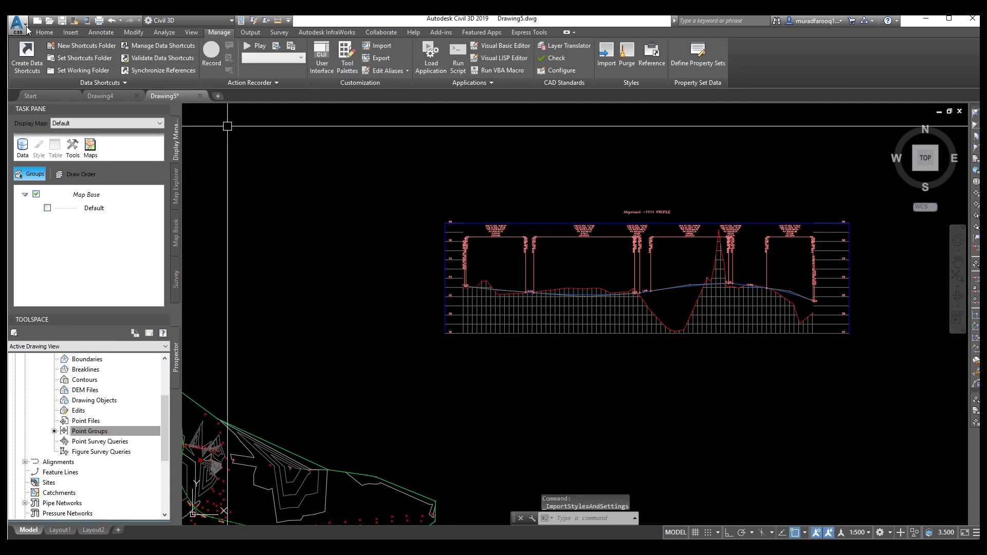
# Step: Save the new drawing to the Desktop as BANDSIMPORT.5.dwg
pyautogui.click(20, 25)
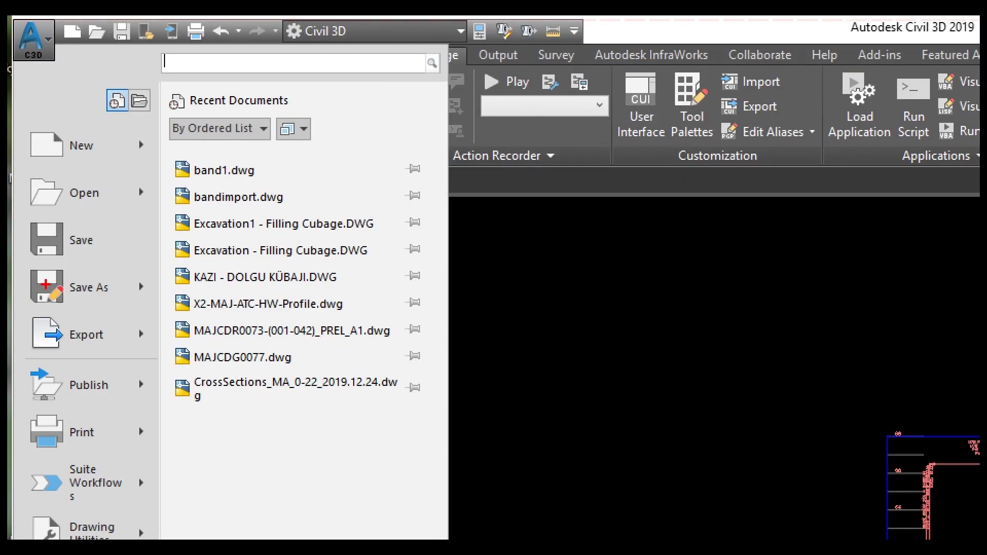
pyautogui.click(49, 53)
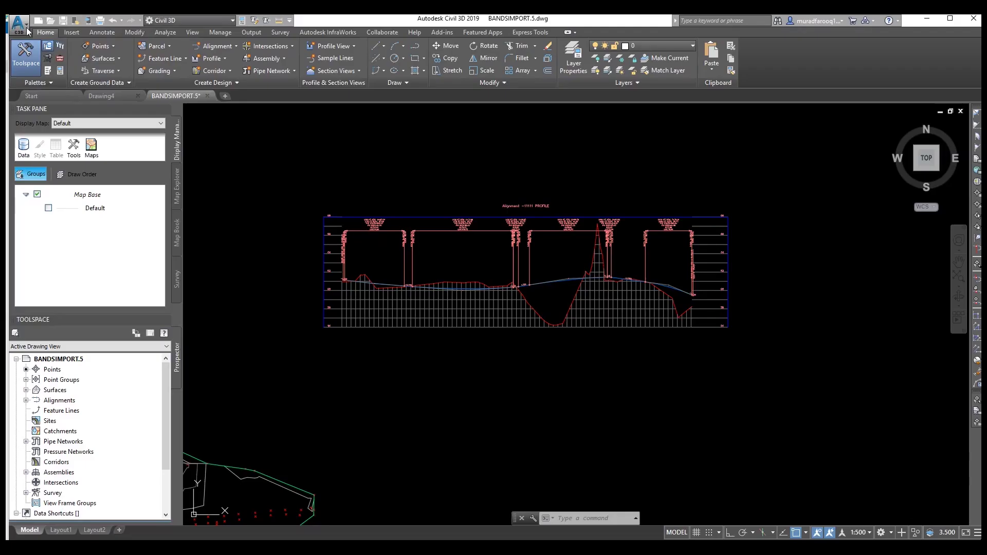
pyautogui.click(19, 23)
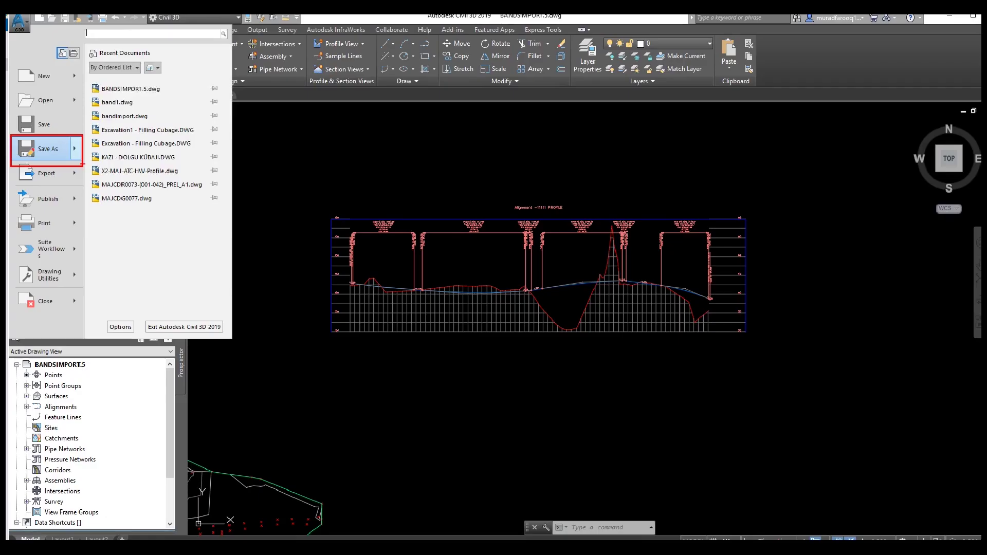
pyautogui.press('Escape')
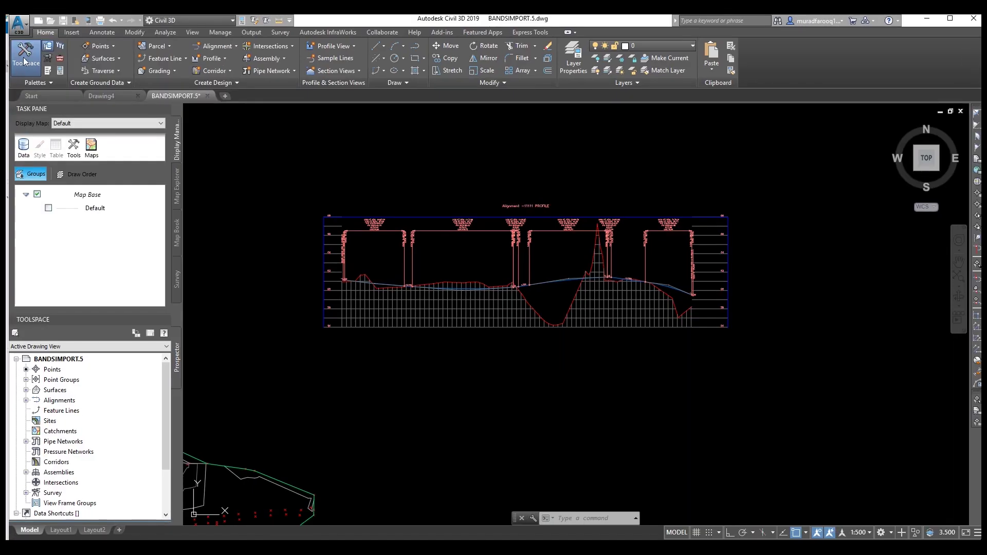
# Step: Save the drawing to the Desktop under the new name BANDSIMPOR.T.5.dwg, keeping the AutoCAD 2018 Drawing format
pyautogui.click(19, 24)
pyautogui.click(48, 157)
pyautogui.click(480, 379)
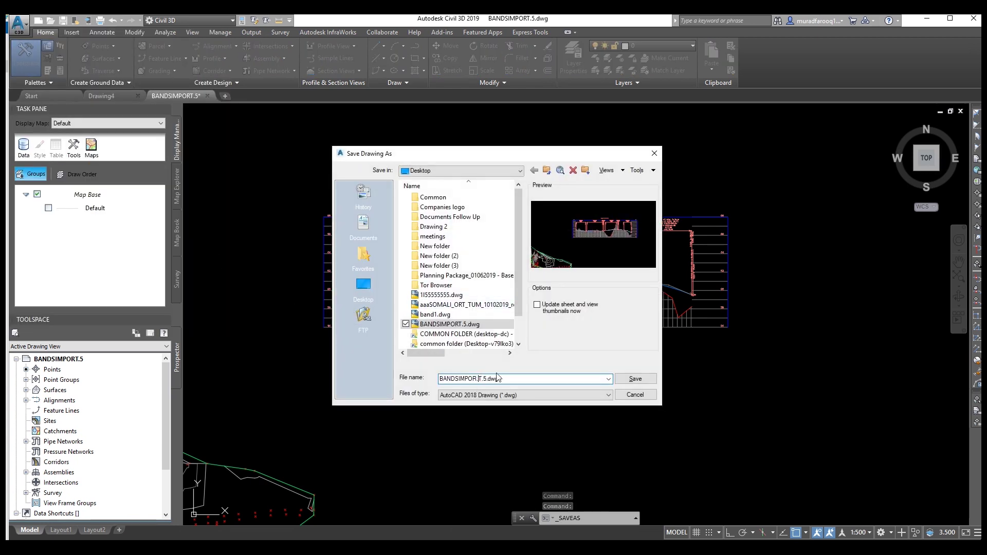
pyautogui.click(463, 381)
pyautogui.write('.')
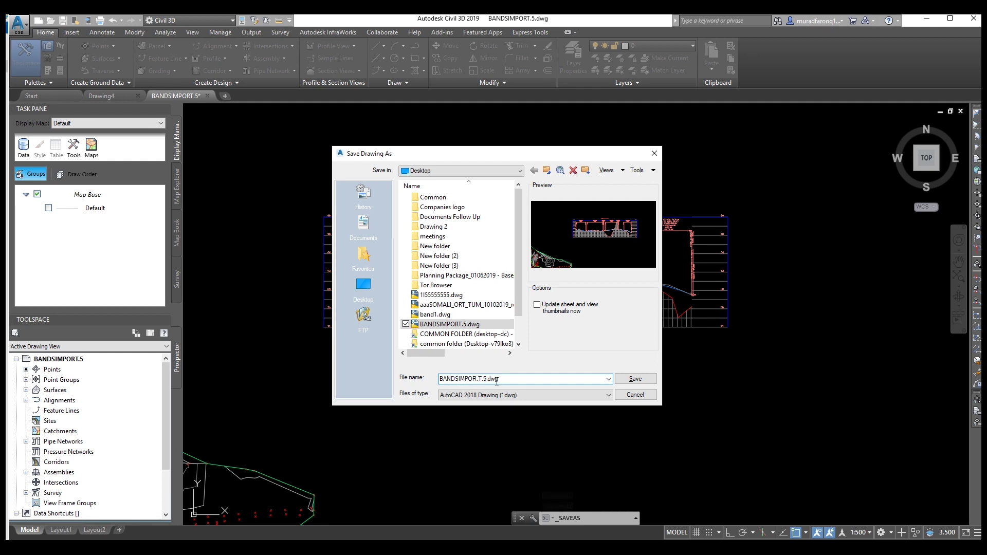
pyautogui.click(642, 379)
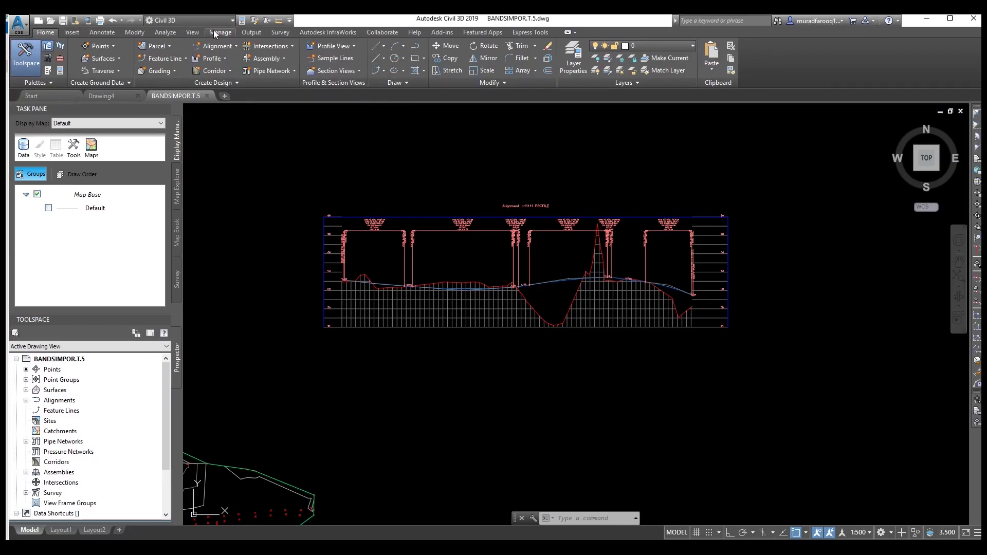
# Step: Import the Profile View styles and the settings from band1.dwg on the Desktop, allowing duplicate styles to be overwritten
pyautogui.click(213, 51)
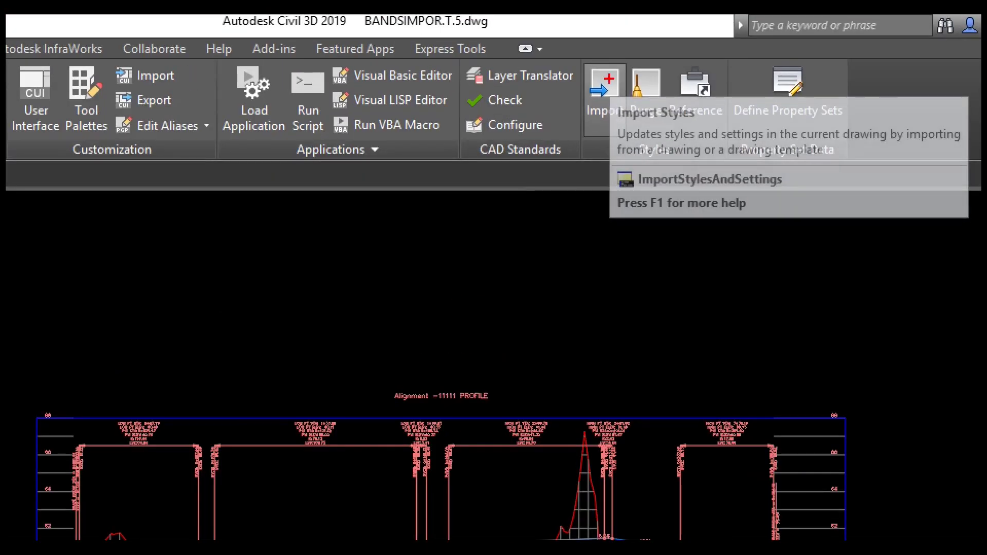
pyautogui.moveTo(585, 64); pyautogui.dragTo(625, 113)
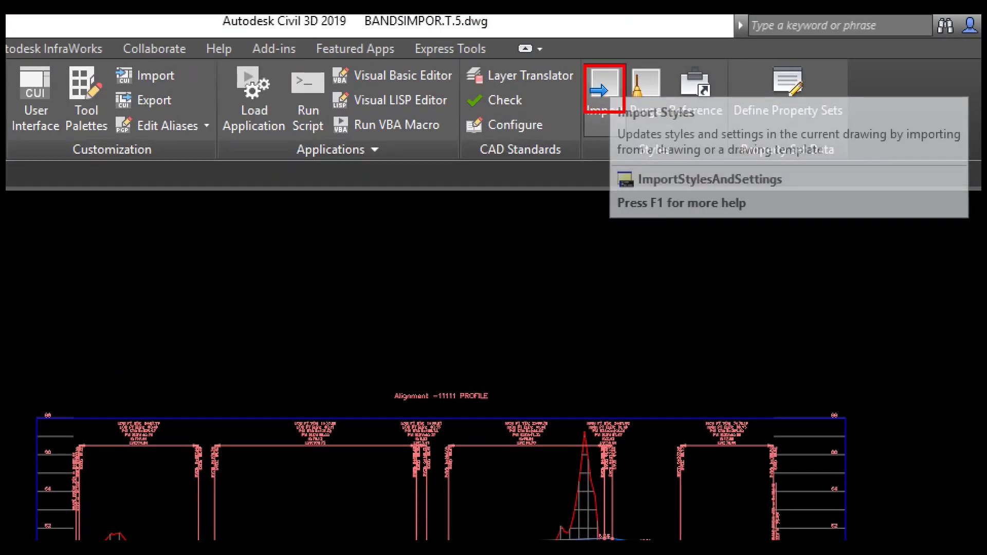
pyautogui.press('super')
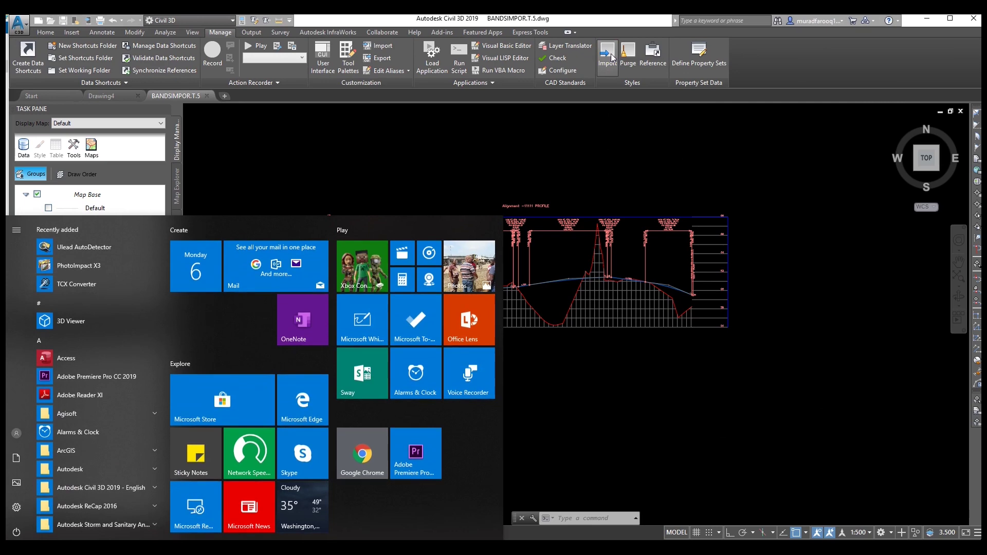
pyautogui.press('Escape')
pyautogui.click(610, 54)
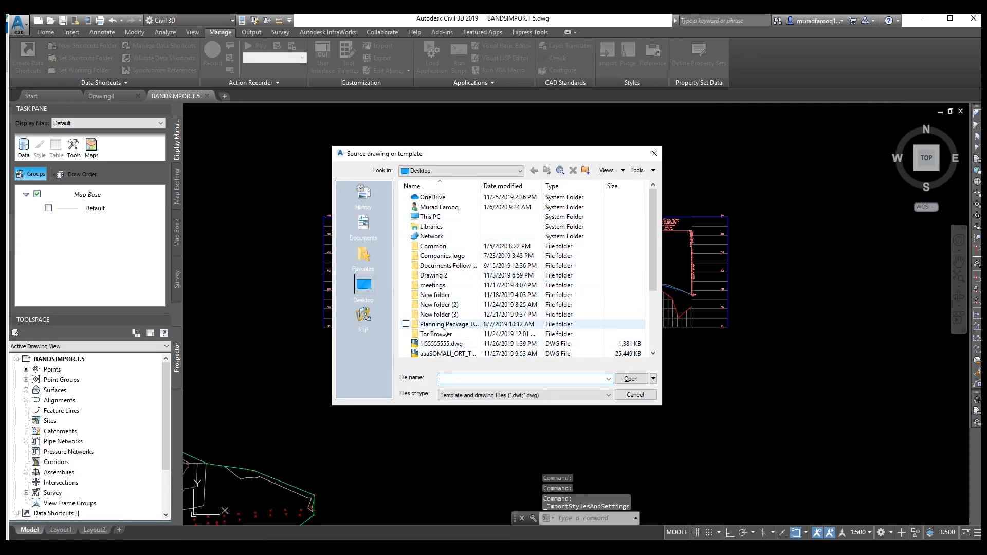
pyautogui.scroll(-1, 424, 332)
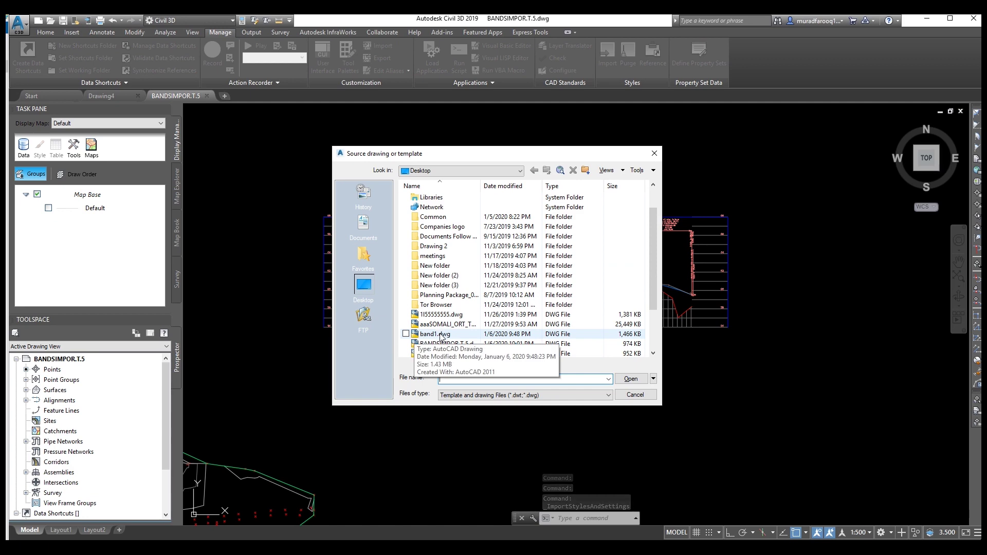
pyautogui.click(423, 336)
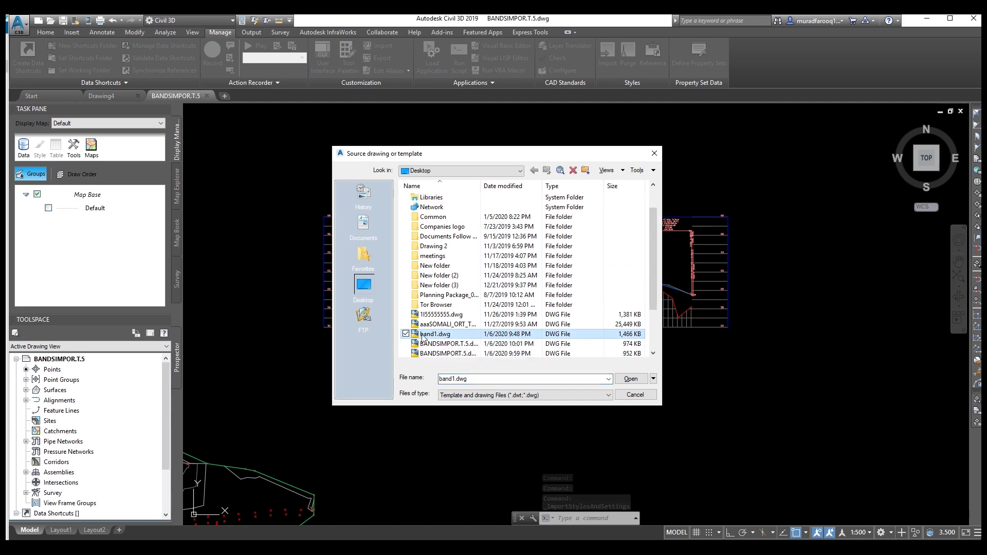
pyautogui.click(631, 380)
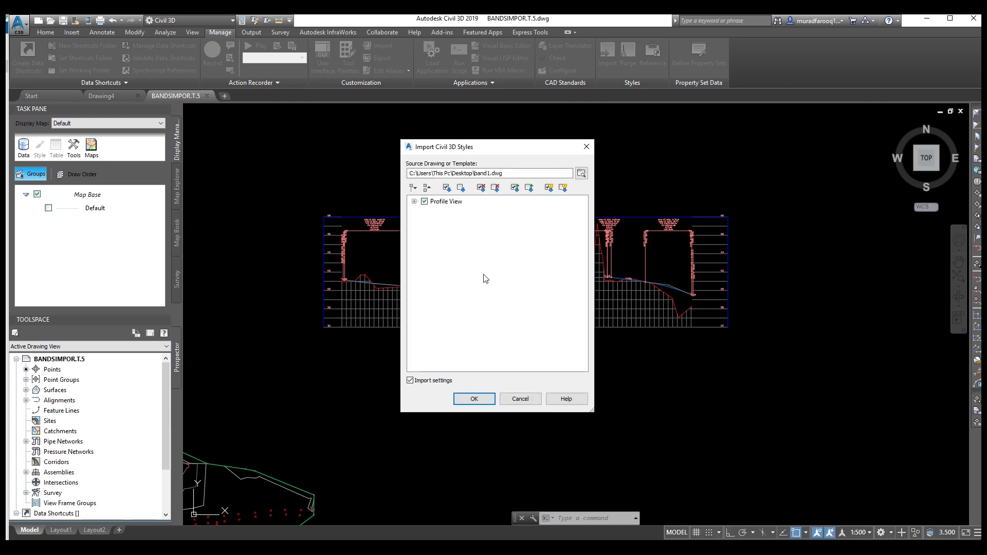
pyautogui.click(474, 399)
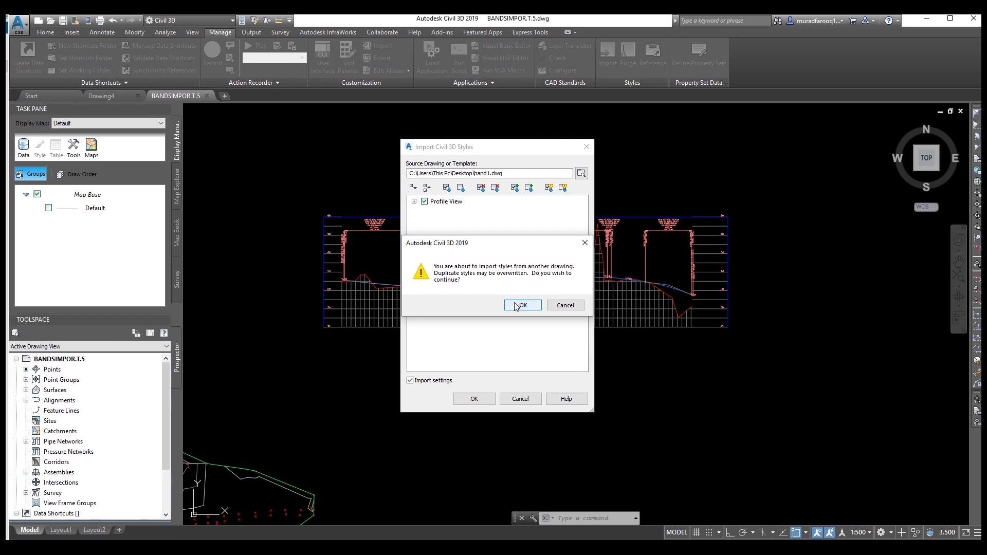
pyautogui.click(520, 305)
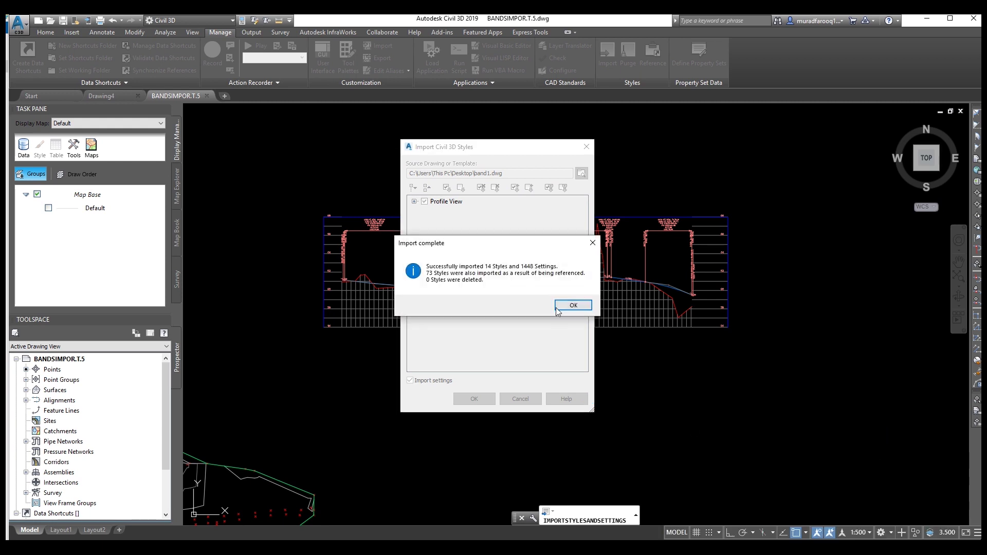
pyautogui.click(558, 307)
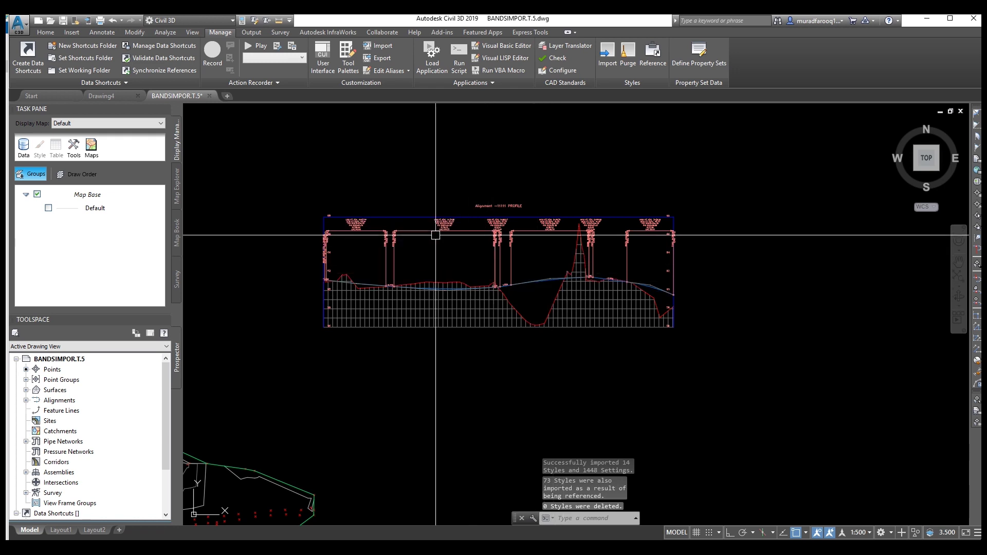
# Step: Import the CIVIL band set into the profile view's bands through its Profile View Properties
pyautogui.click(426, 216)
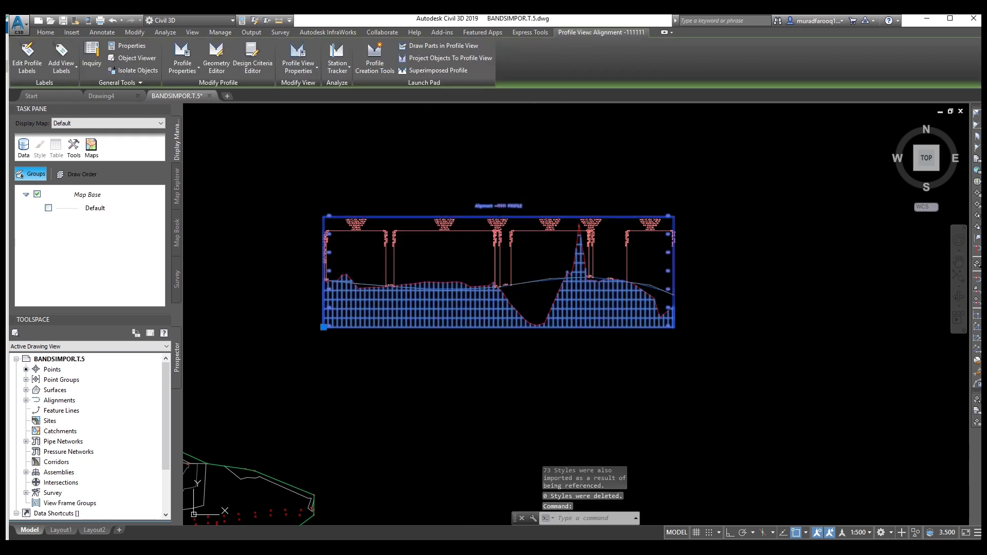
pyautogui.rightClick(426, 217)
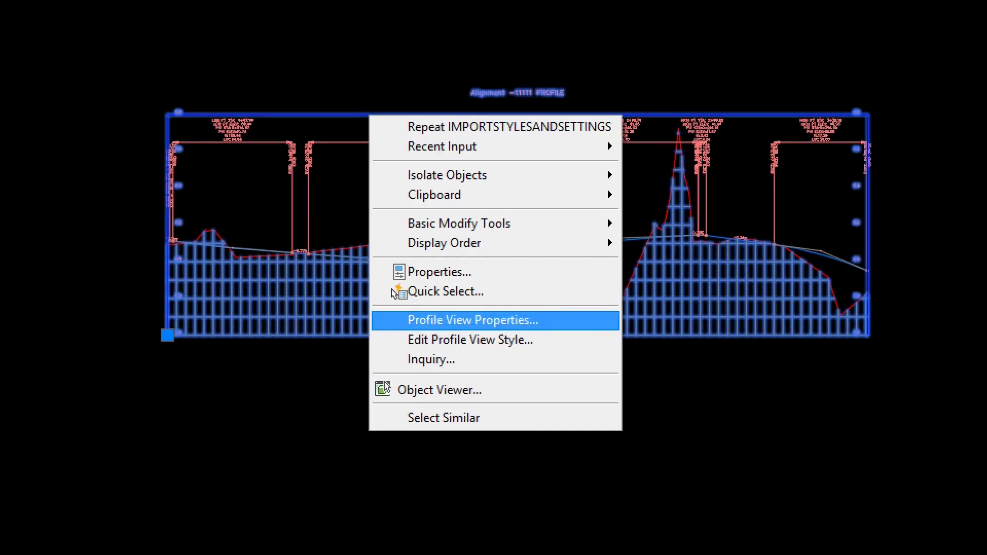
pyautogui.click(463, 320)
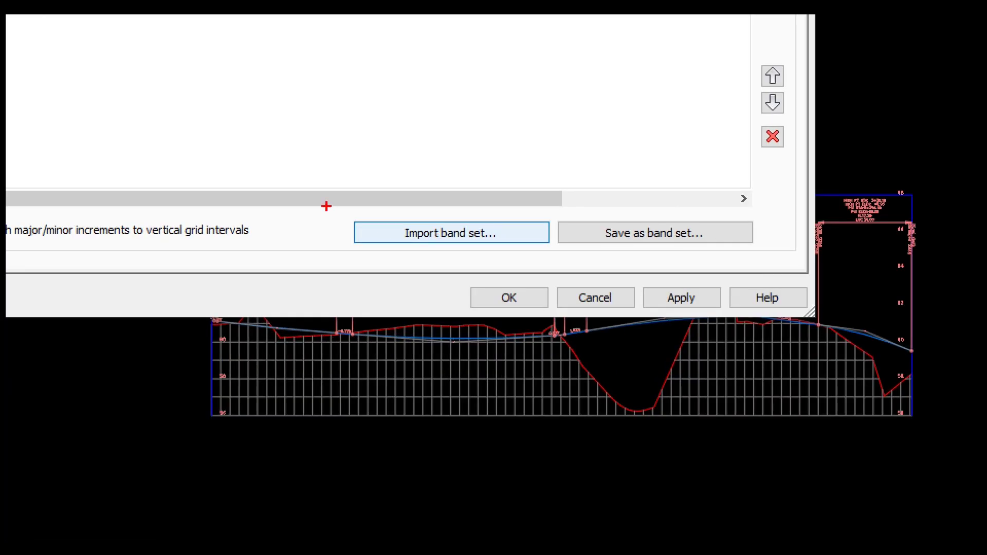
pyautogui.keyDown('ctrl'); pyautogui.moveTo(330, 203); pyautogui.dragTo(554, 256); pyautogui.keyUp('ctrl')
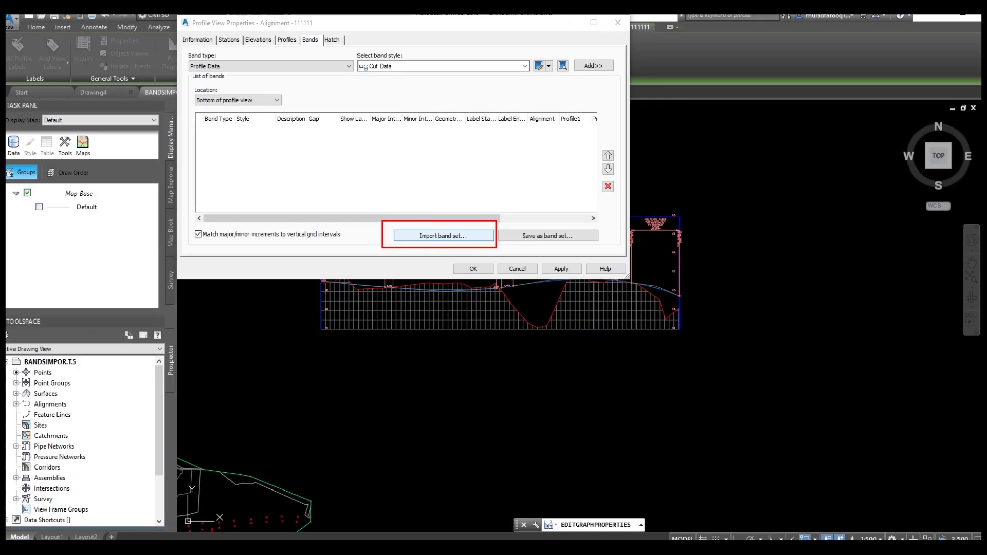
pyautogui.click(514, 231)
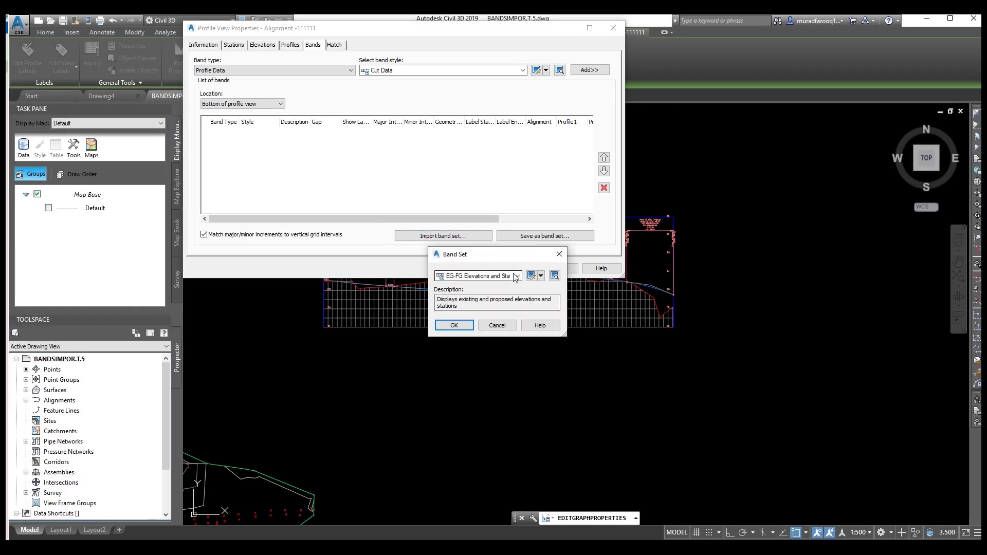
pyautogui.click(517, 276)
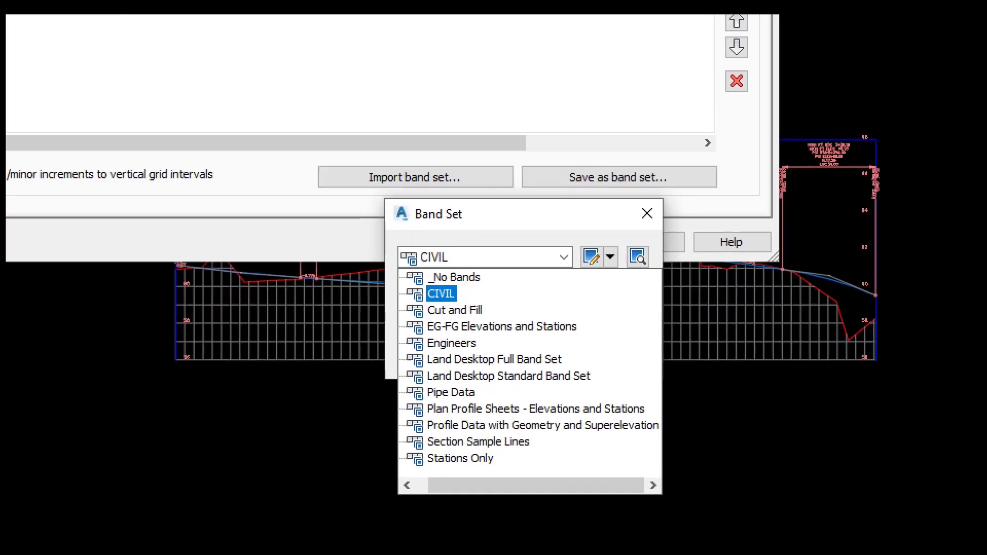
pyautogui.moveTo(403, 283)
pyautogui.mouseDown()
pyautogui.moveTo(414, 297)
pyautogui.moveTo(470, 304)
pyautogui.mouseUp()
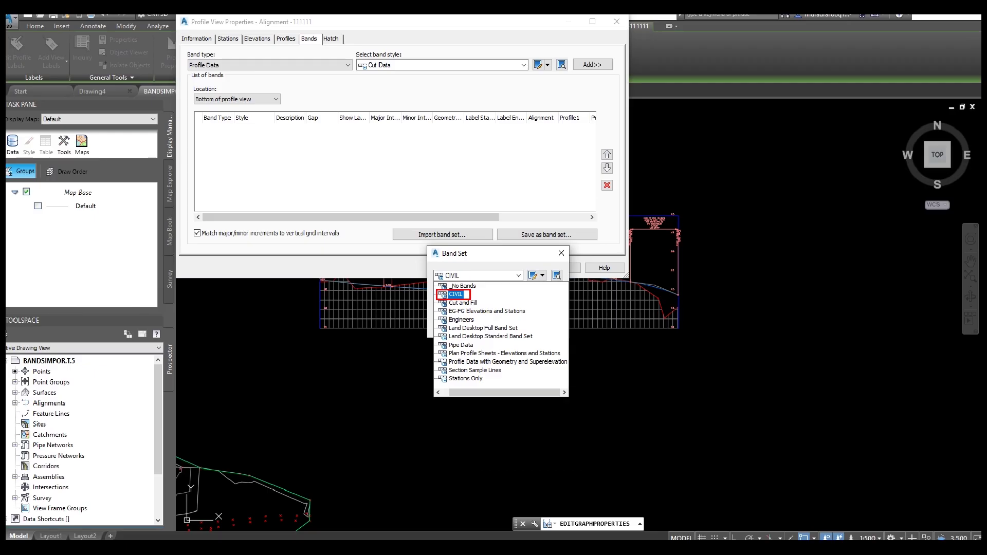
pyautogui.click(502, 327)
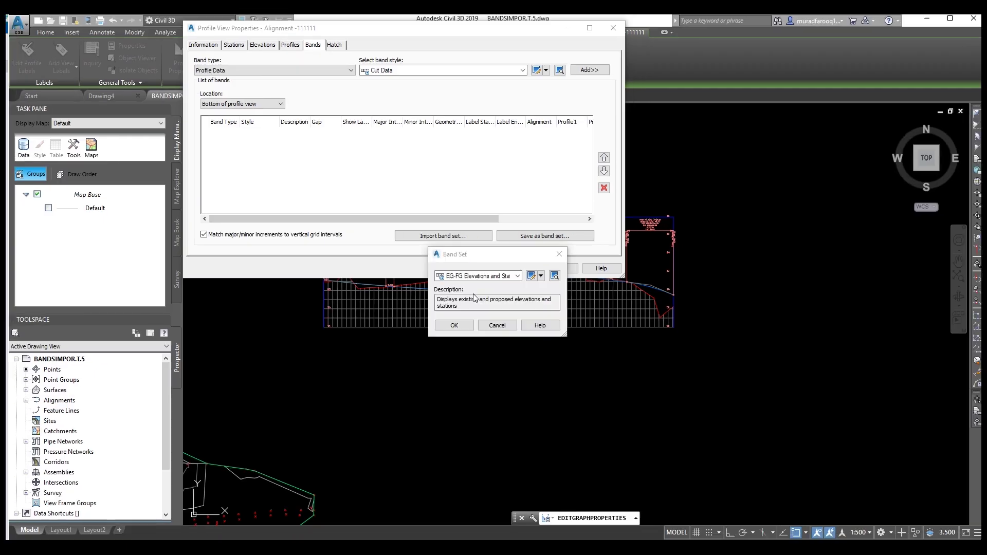
pyautogui.click(518, 276)
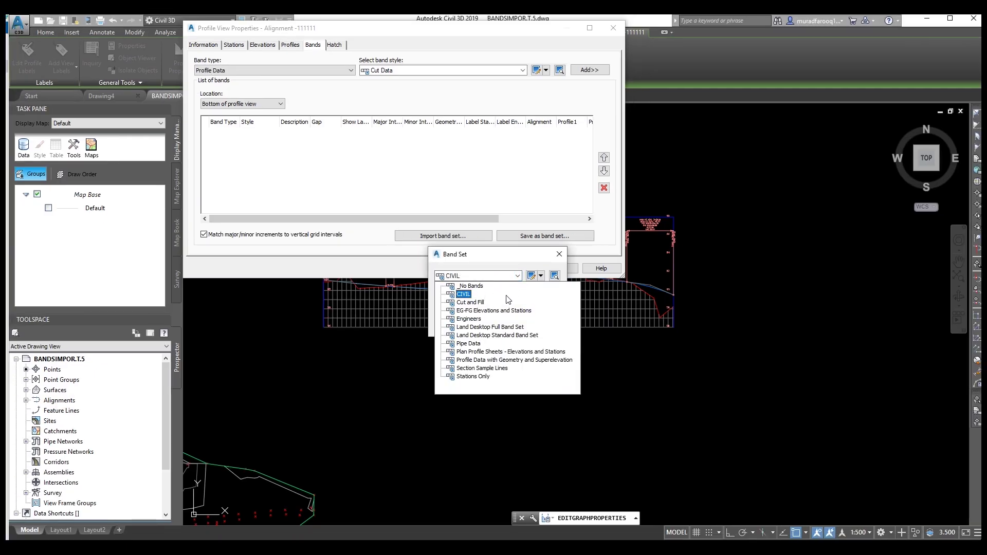
pyautogui.click(471, 296)
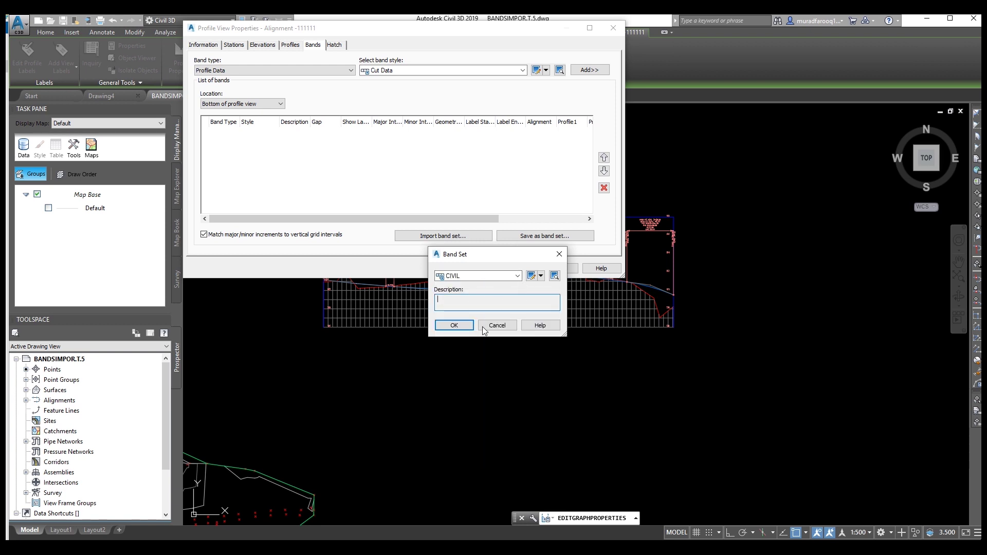
pyautogui.click(459, 325)
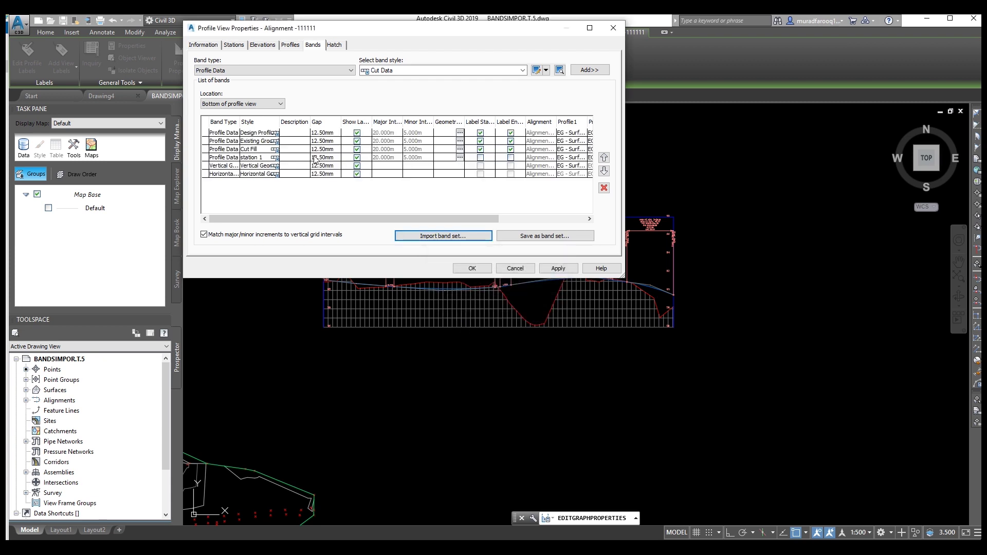
# Step: Set Profile1 of the Design Profile band to Layout (1)
pyautogui.click(590, 219)
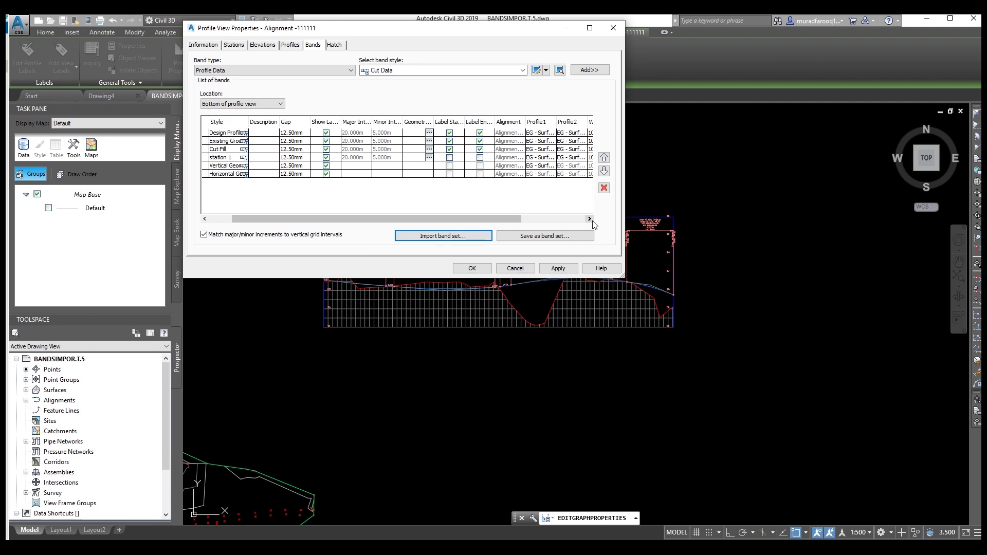
pyautogui.click(204, 220)
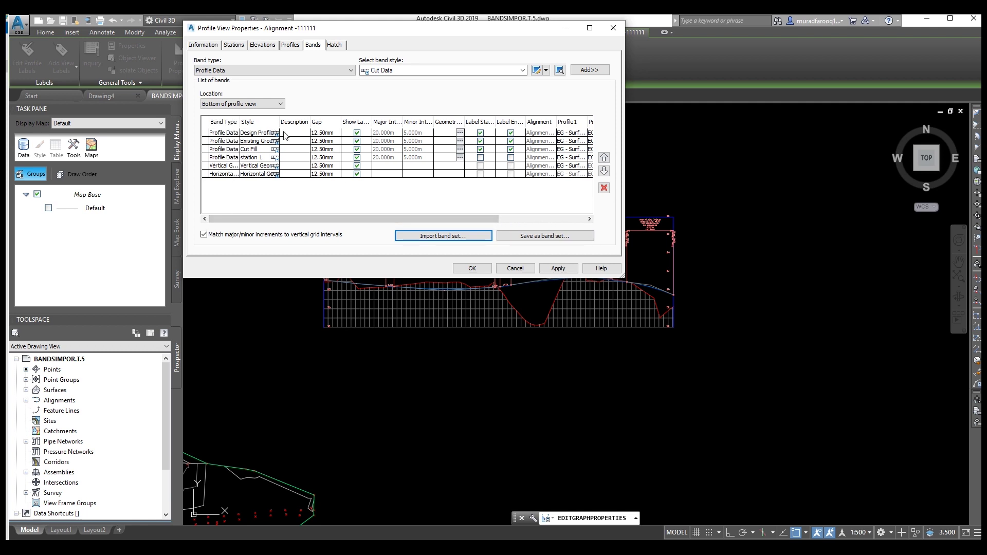
pyautogui.click(590, 219)
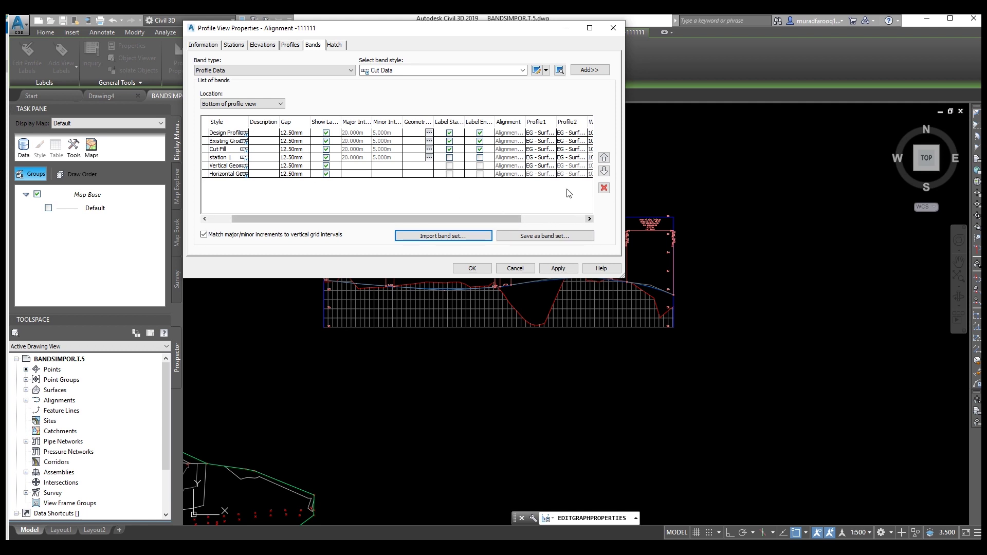
pyautogui.click(545, 134)
pyautogui.click(545, 134)
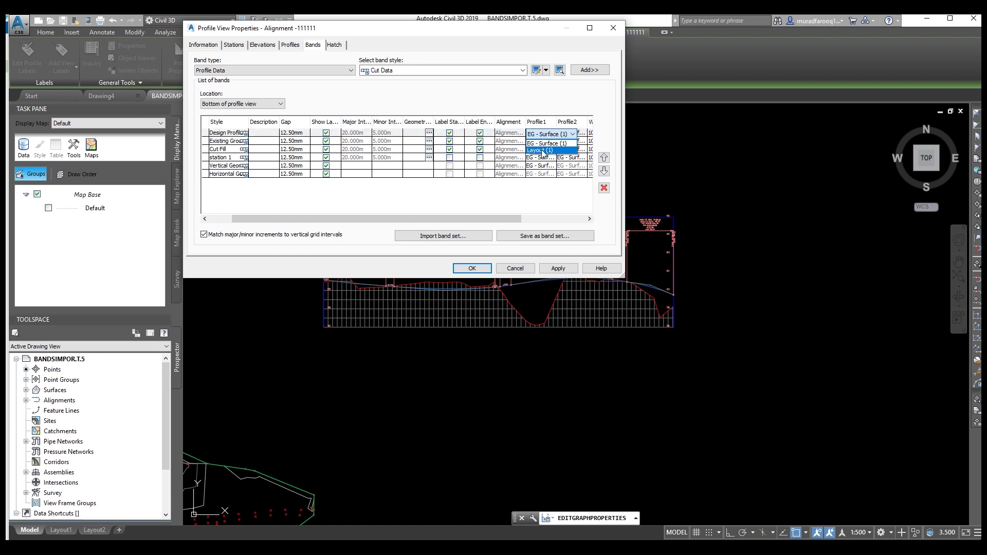
pyautogui.click(541, 150)
pyautogui.moveTo(451, 220); pyautogui.dragTo(494, 221)
pyautogui.click(479, 142)
pyautogui.click(478, 143)
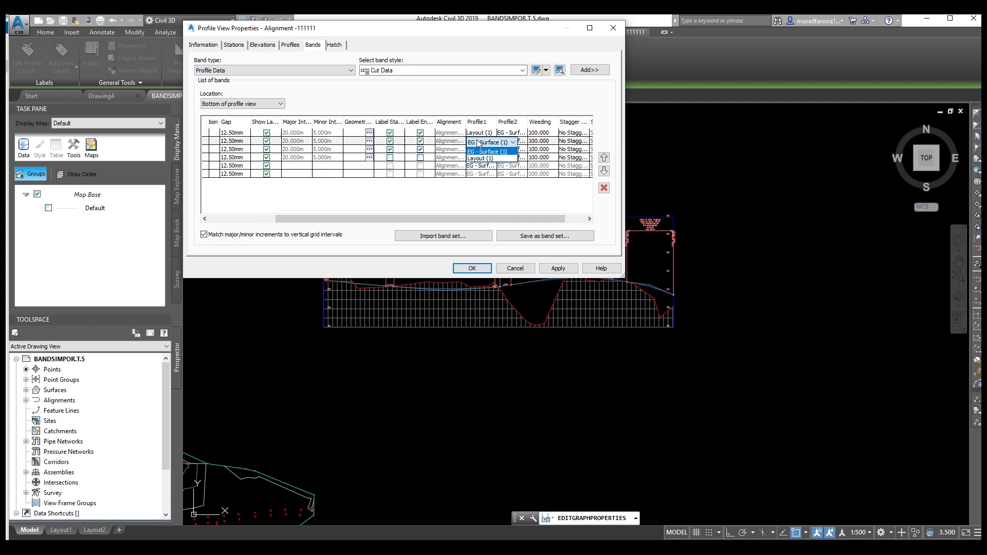
pyautogui.click(482, 159)
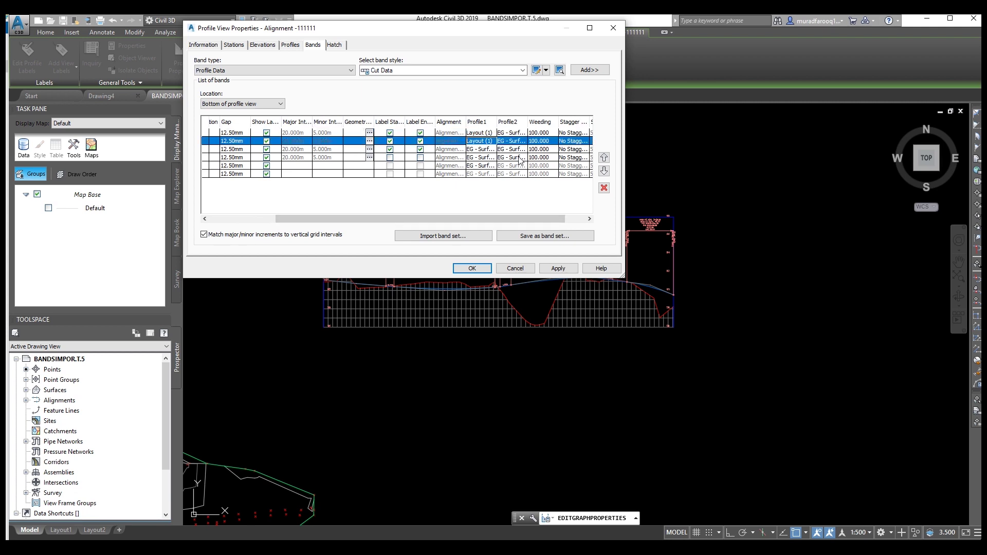
pyautogui.moveTo(490, 218); pyautogui.dragTo(415, 223)
pyautogui.click(564, 141)
pyautogui.click(565, 158)
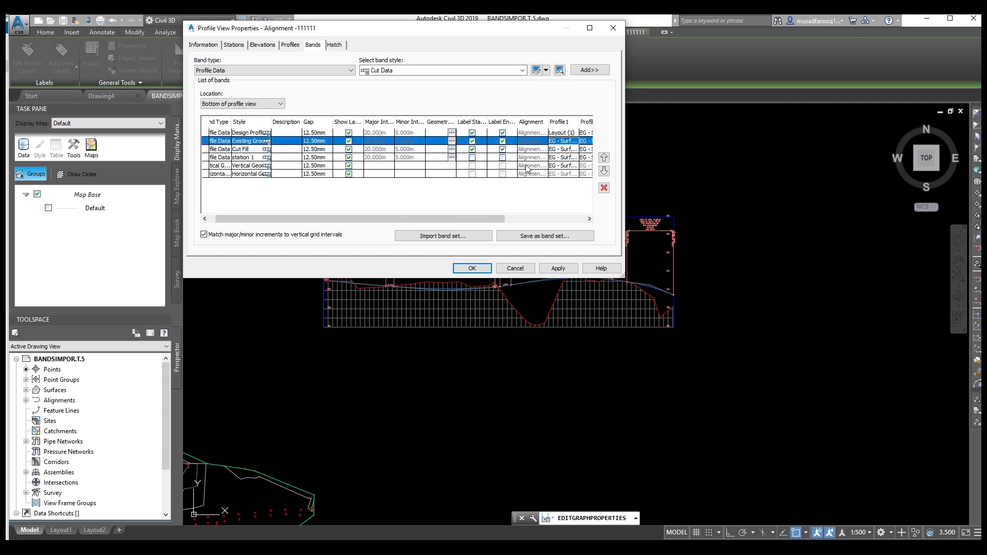
# Step: Set Profile1 of the Cut Fill band to Layout (1)
pyautogui.click(552, 150)
pyautogui.click(554, 150)
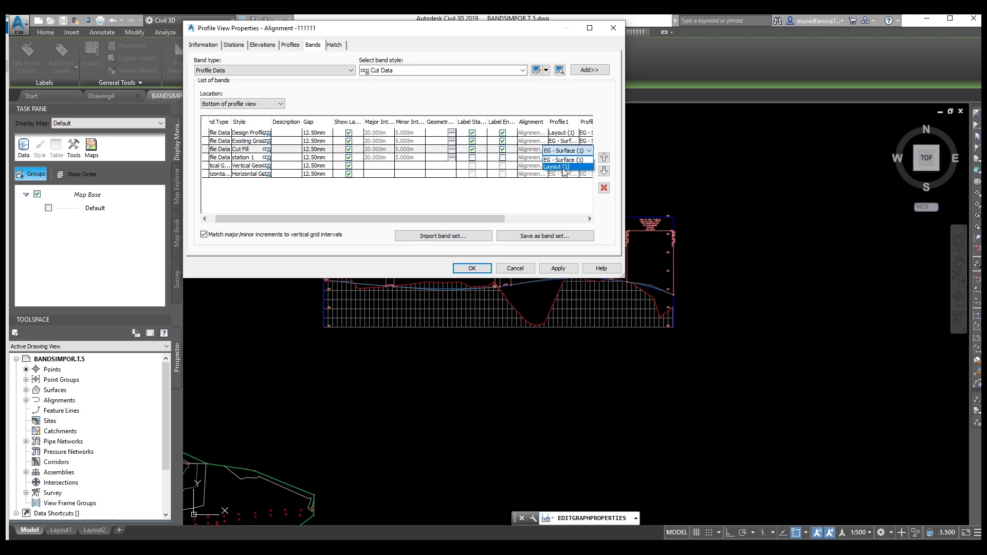
pyautogui.click(564, 167)
# Step: Set Profile1 of the Vertical Geometry band to Layout (1) and apply the profile view properties
pyautogui.moveTo(496, 220); pyautogui.dragTo(577, 221)
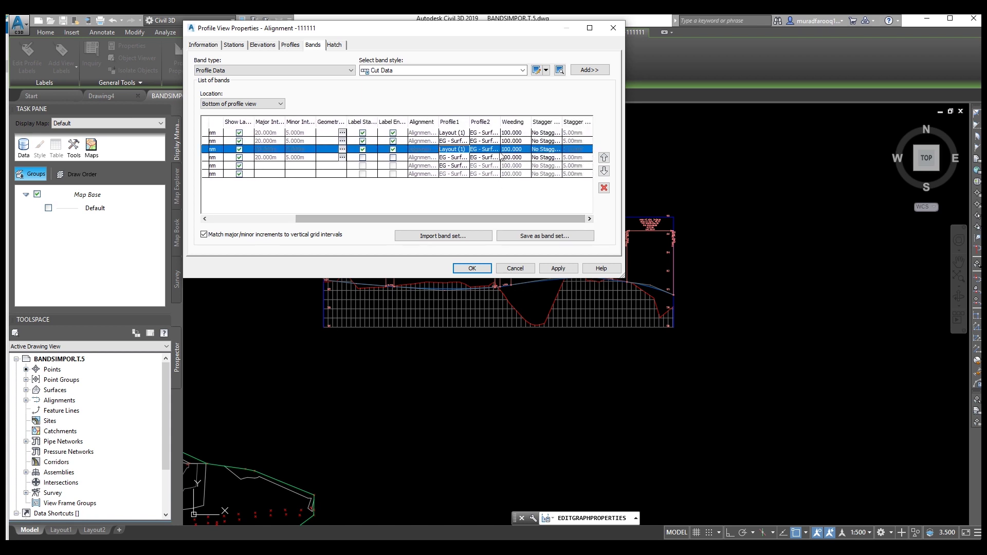
pyautogui.moveTo(493, 219); pyautogui.dragTo(383, 225)
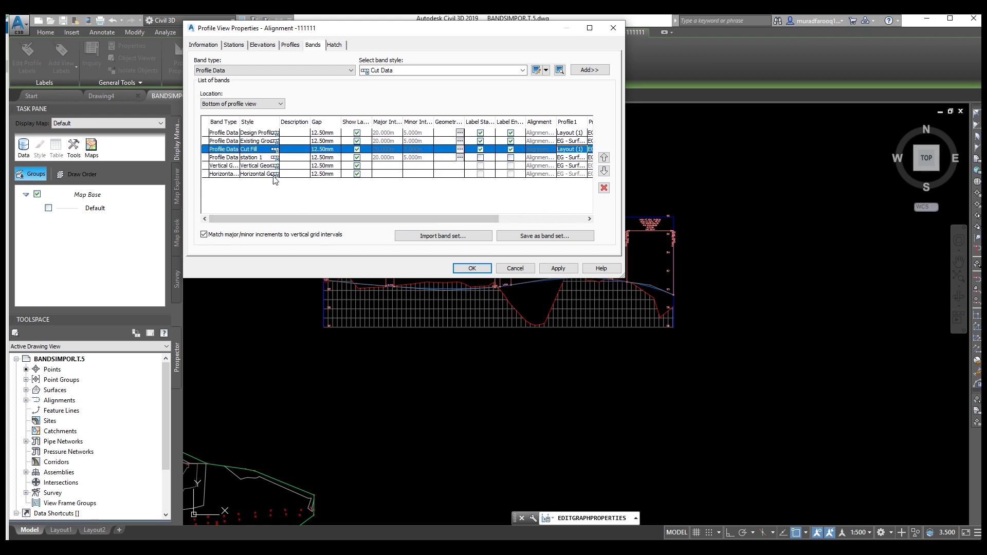
pyautogui.moveTo(462, 219); pyautogui.dragTo(579, 224)
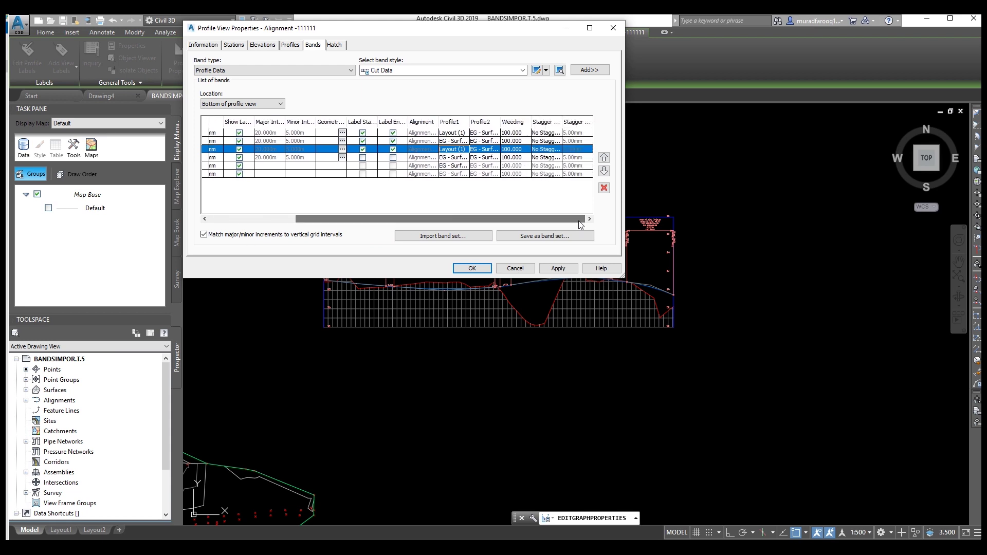
pyautogui.click(453, 167)
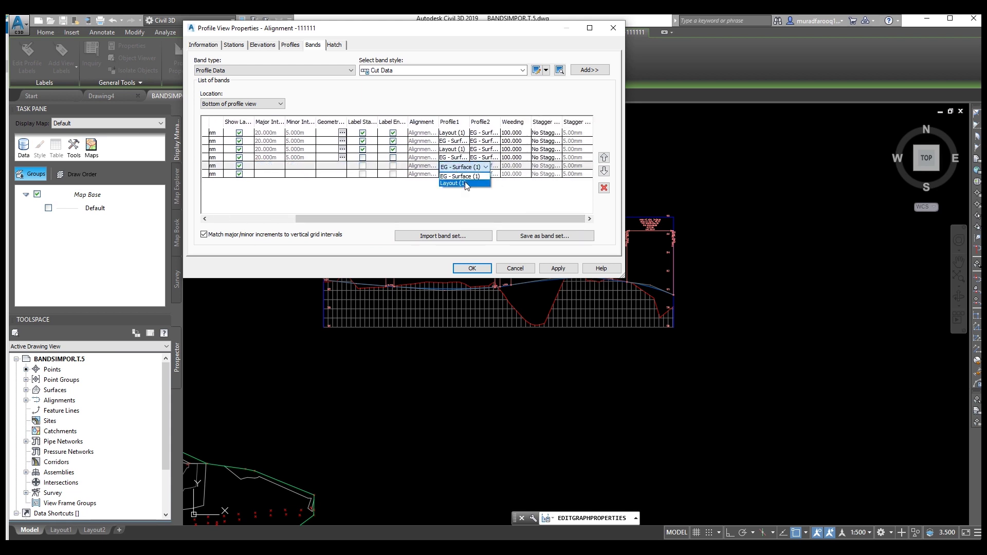
pyautogui.moveTo(464, 218); pyautogui.dragTo(377, 218)
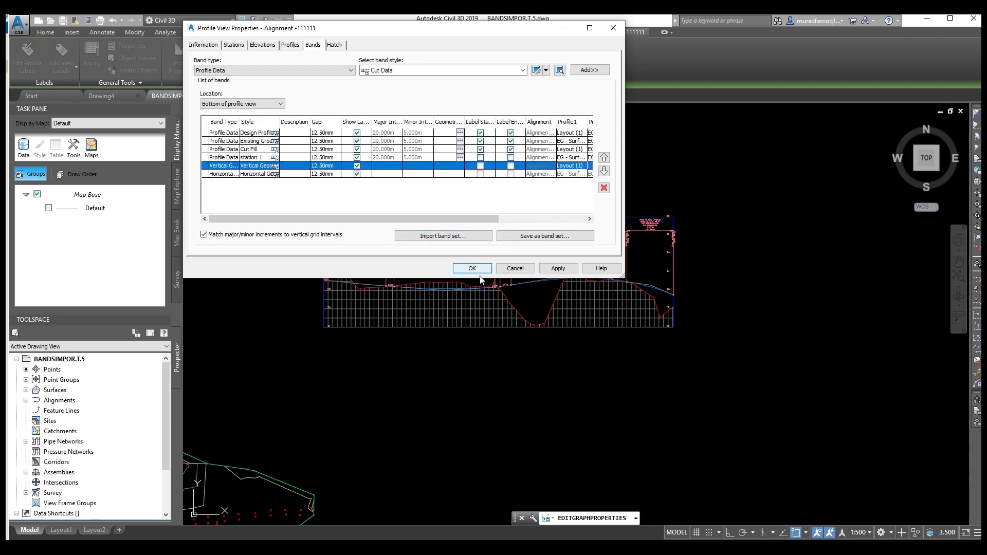
pyautogui.click(559, 269)
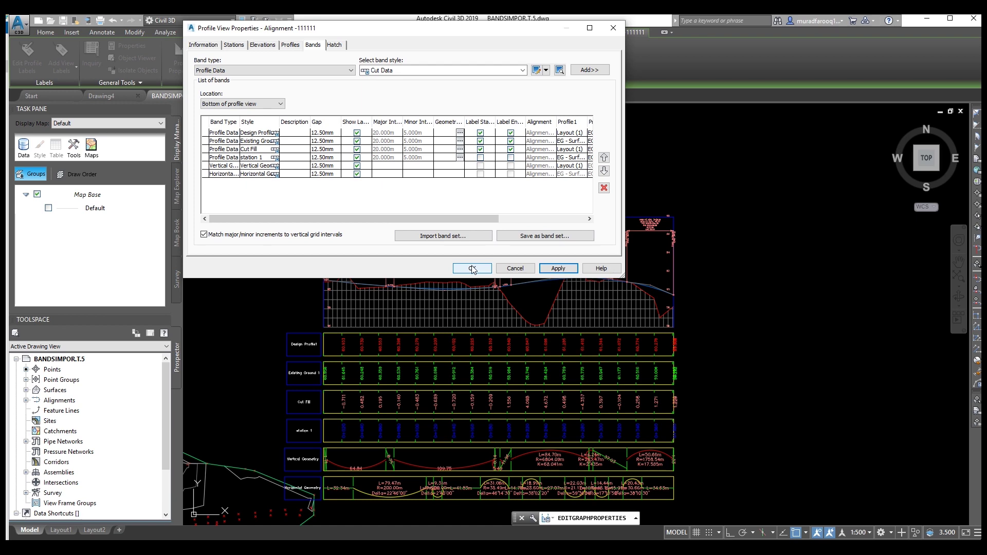
pyautogui.click(472, 269)
# Step: Examine the profile view's imported data bands, from Design Profile down to Horizontal Geometry
pyautogui.scroll(-3, 611, 391)
pyautogui.scroll(5, 611, 391)
pyautogui.scroll(-2, 411, 344)
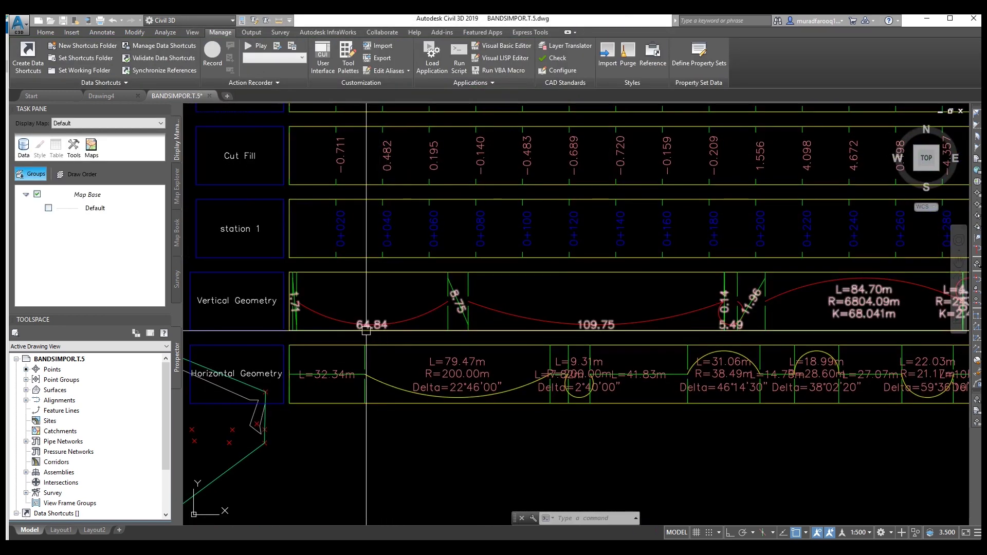
pyautogui.scroll(-2, 367, 330)
pyautogui.moveTo(301, 177); pyautogui.dragTo(297, 275, button='middle')
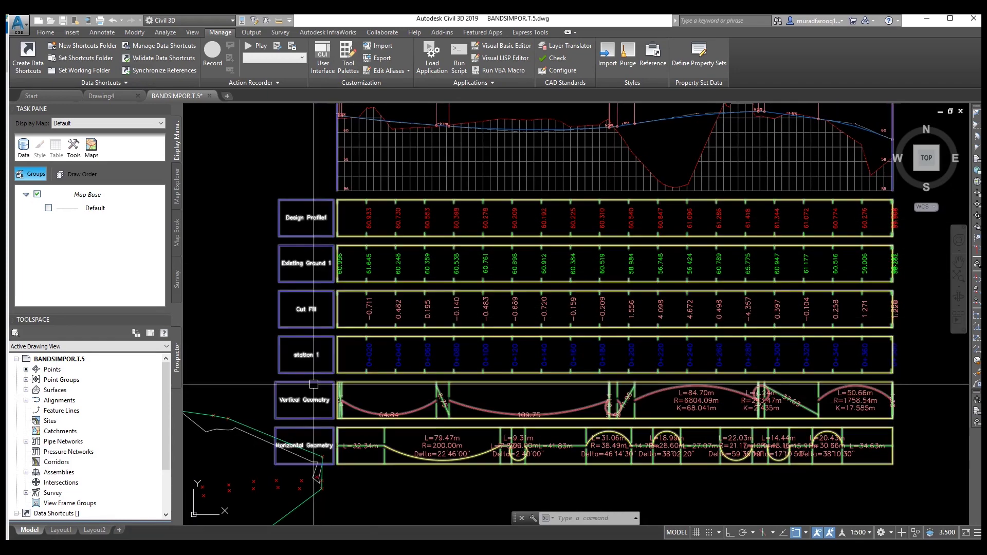
pyautogui.scroll(-2, 347, 340)
pyautogui.scroll(2, 513, 232)
pyautogui.scroll(-2, 514, 229)
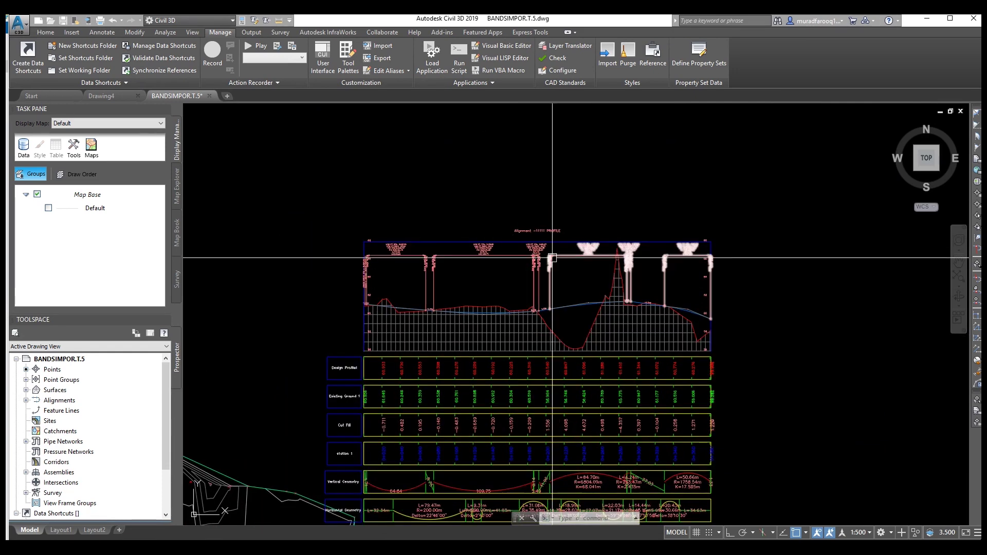
pyautogui.moveTo(552, 258); pyautogui.dragTo(520, 218, button='middle')
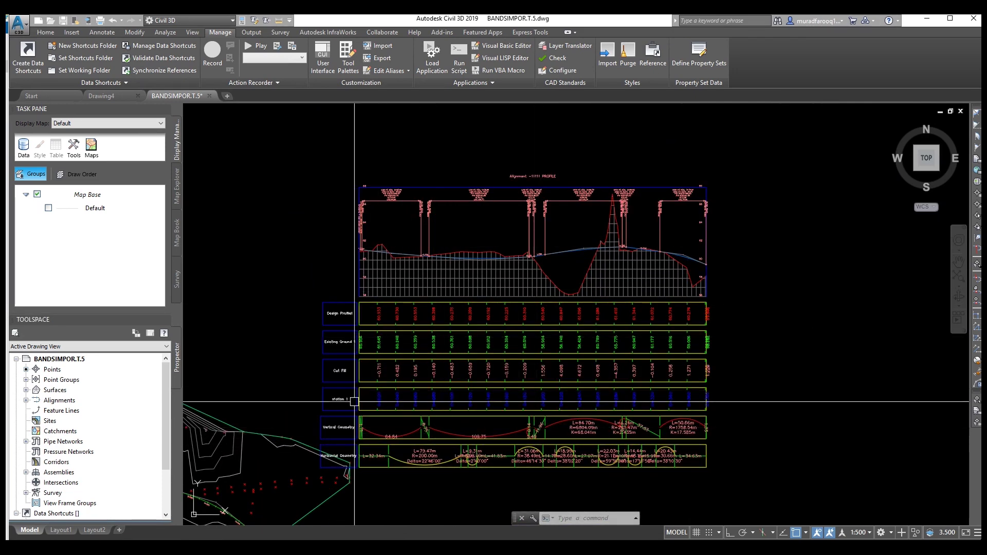
# Step: Move the whole profile view with its bands about 145 units right and slightly upward, away from the site plan
pyautogui.click(297, 168)
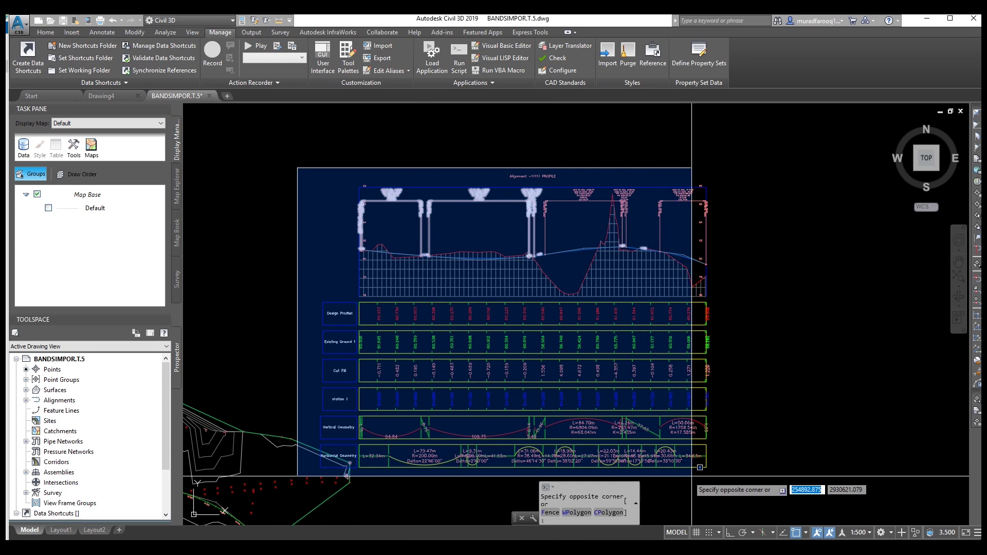
pyautogui.click(724, 476)
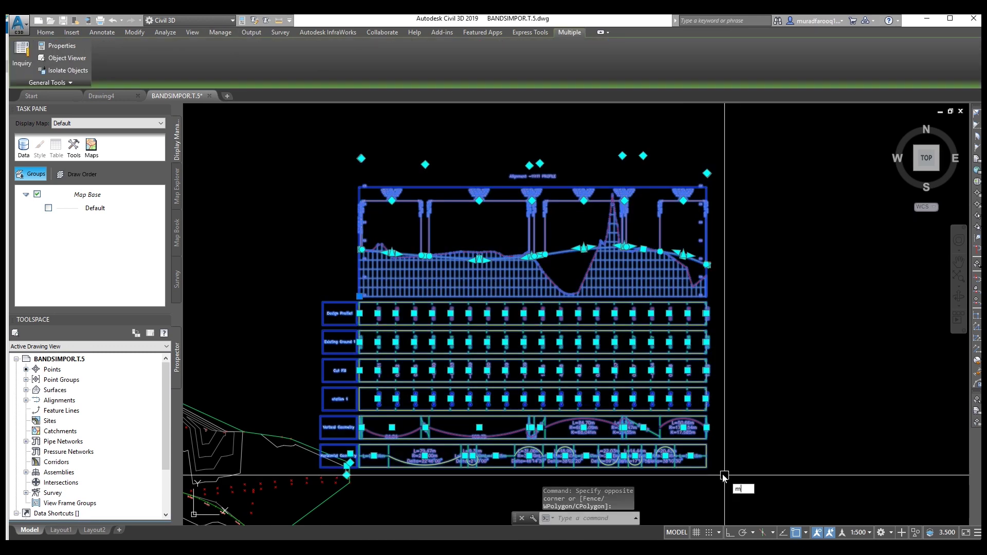
pyautogui.press('Return')
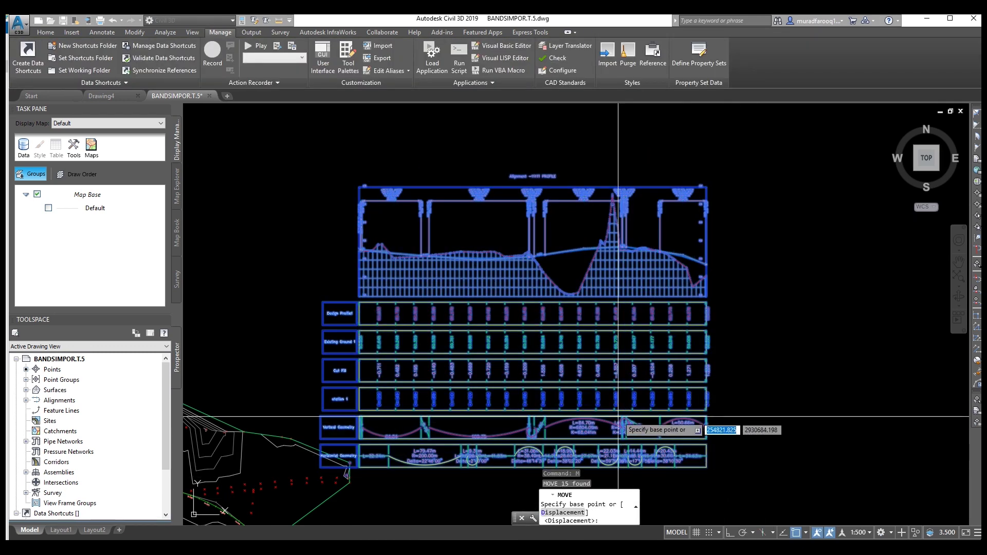
pyautogui.click(581, 380)
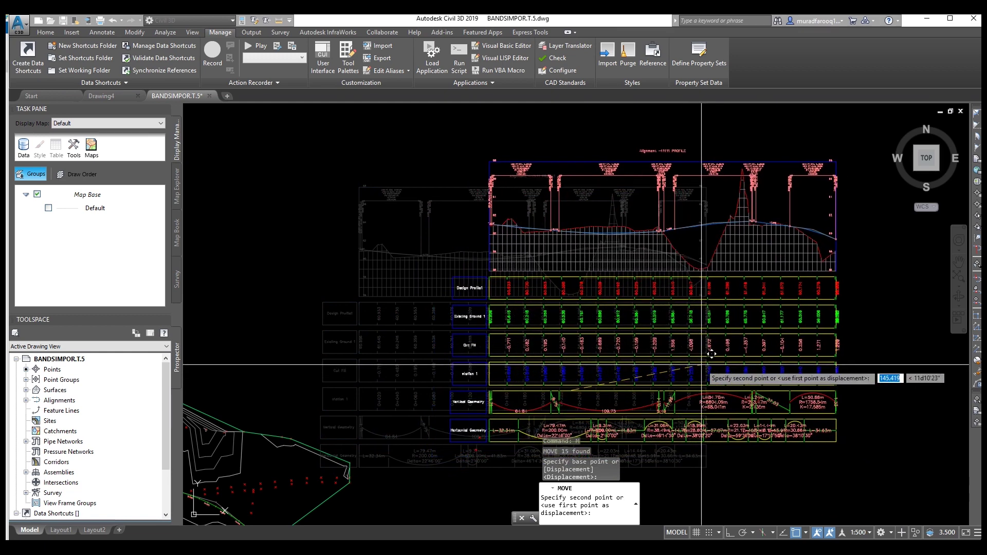
pyautogui.click(702, 365)
pyautogui.scroll(4, 581, 344)
pyautogui.scroll(-4, 582, 344)
pyautogui.scroll(4, 643, 271)
pyautogui.scroll(-5, 643, 271)
pyautogui.moveTo(522, 265); pyautogui.dragTo(564, 216, button='middle')
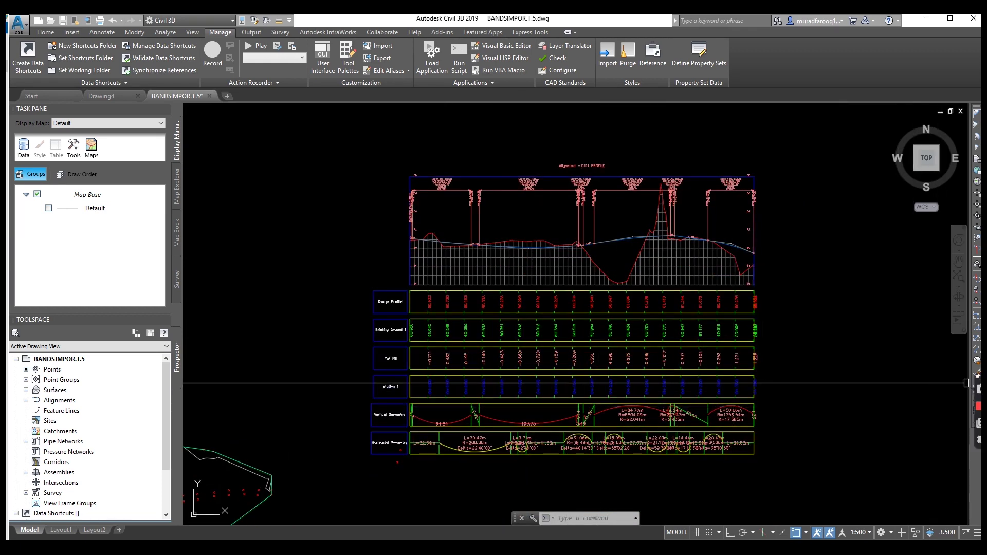